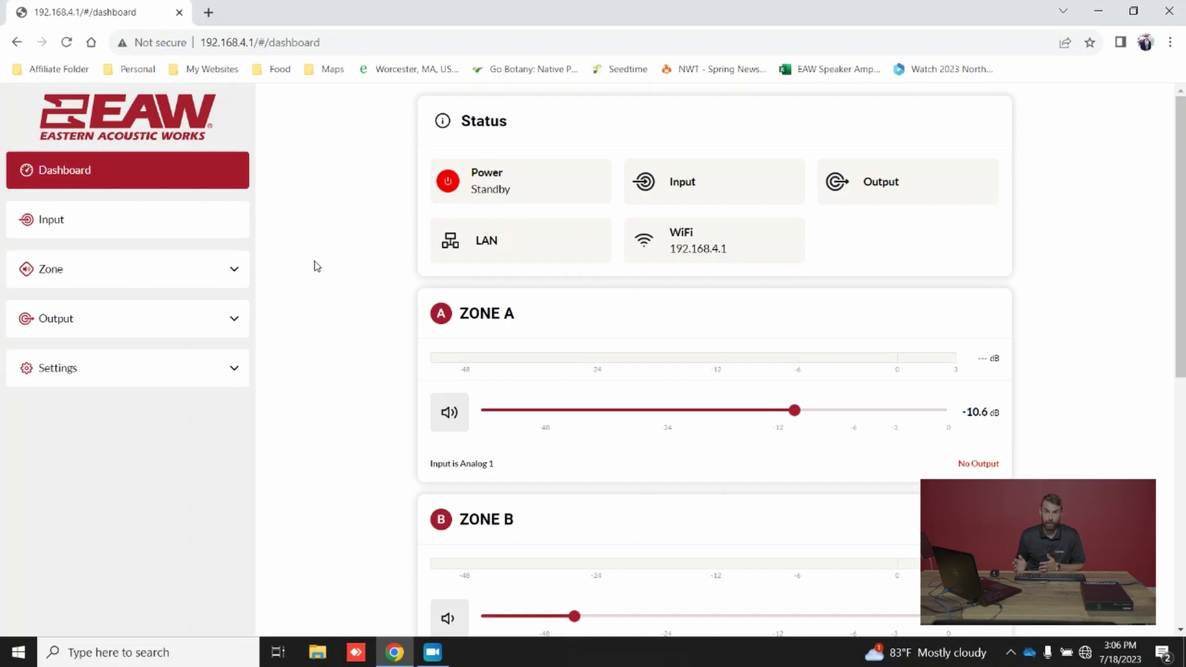
Show the Input settings and try Analog 1's 100Hz high-pass and stereo pairing, leaving it mono, filter off
left_click(132, 228)
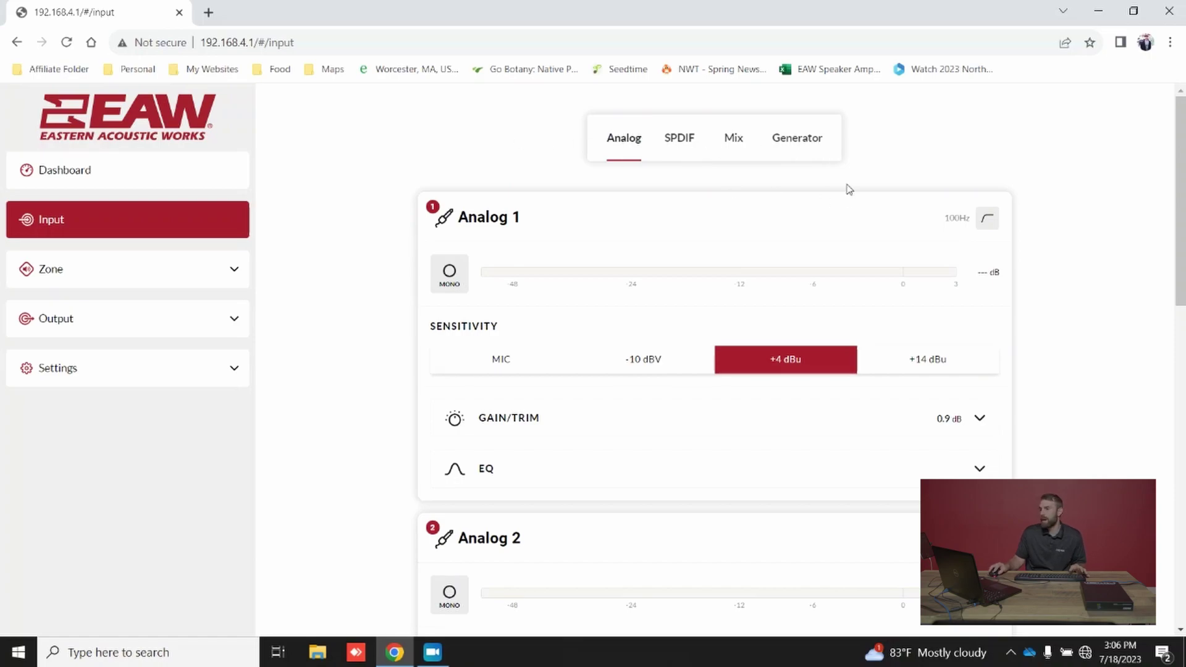
left_click(990, 227)
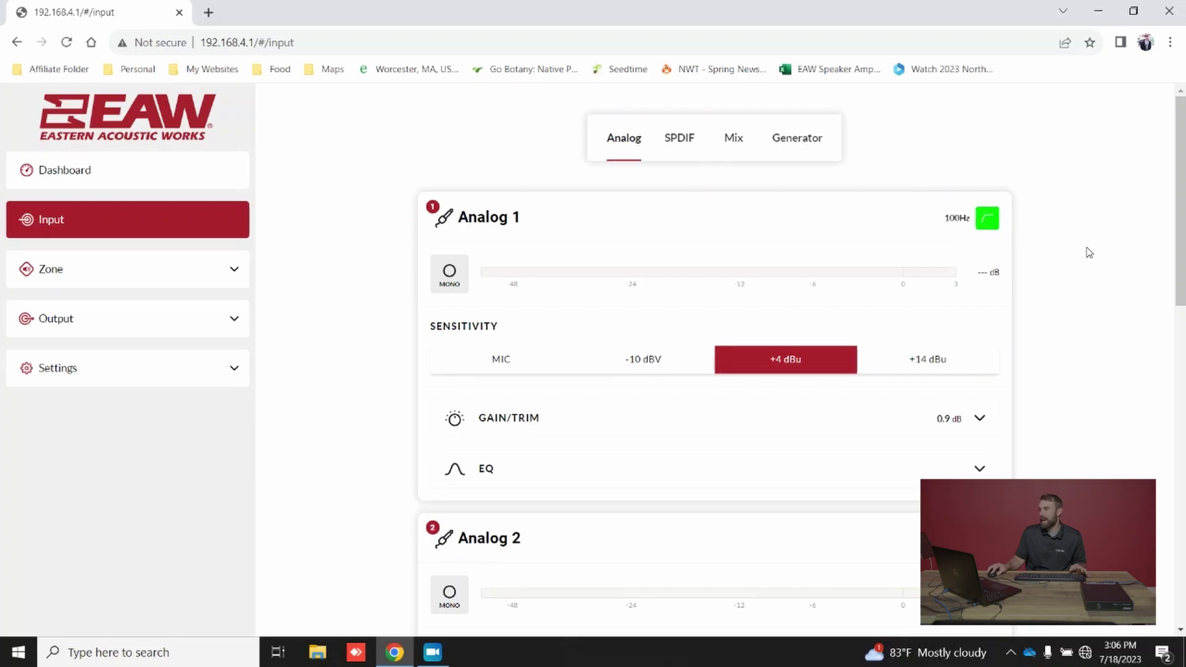
left_click(992, 228)
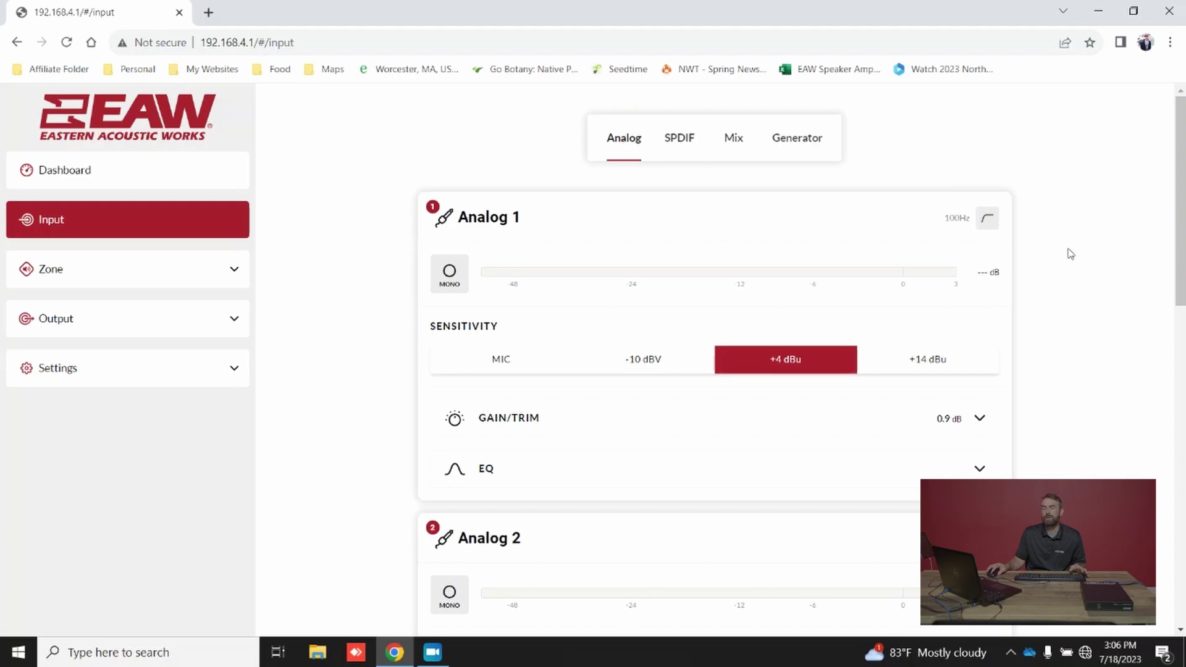
left_click(989, 227)
left_click(989, 227)
left_click(451, 275)
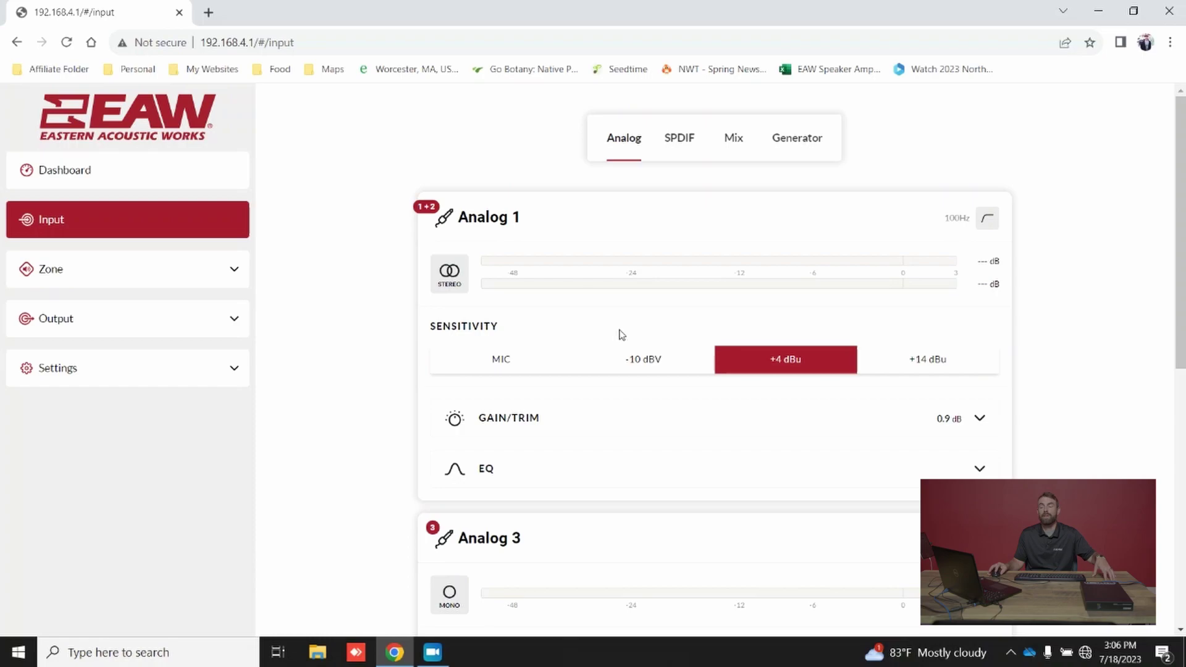
left_click(452, 278)
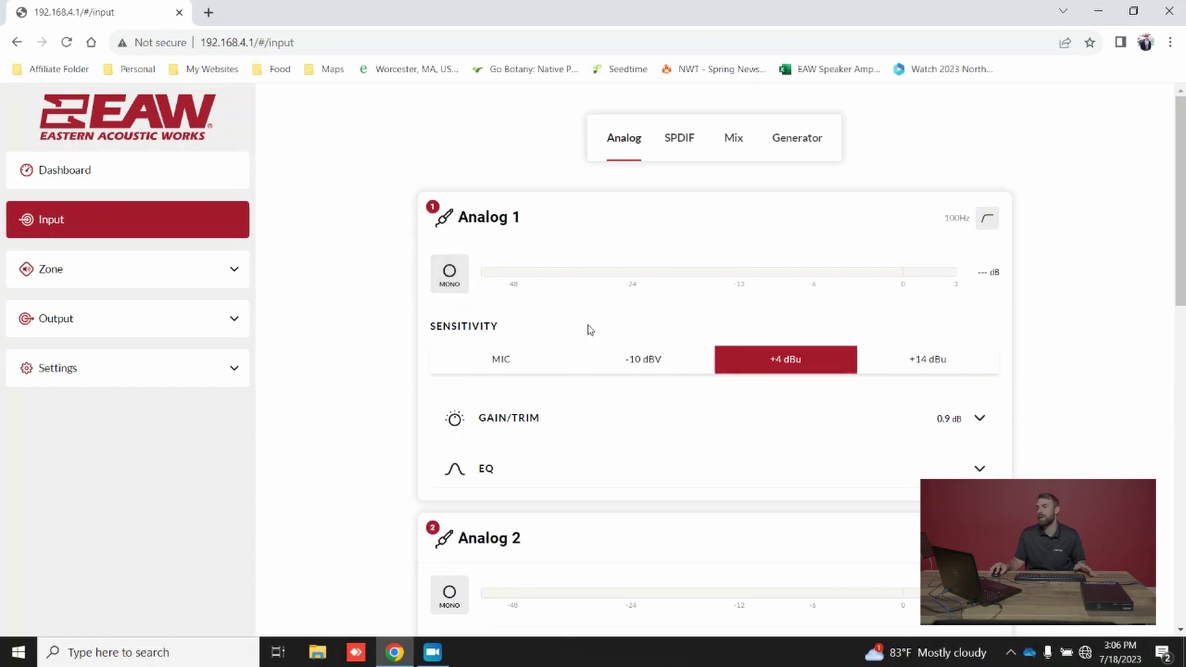
Try Analog 1's sensitivity at MIC, -10 dBV, +4 dBu and +14 dBu, ending at +4 dBu
left_click(484, 360)
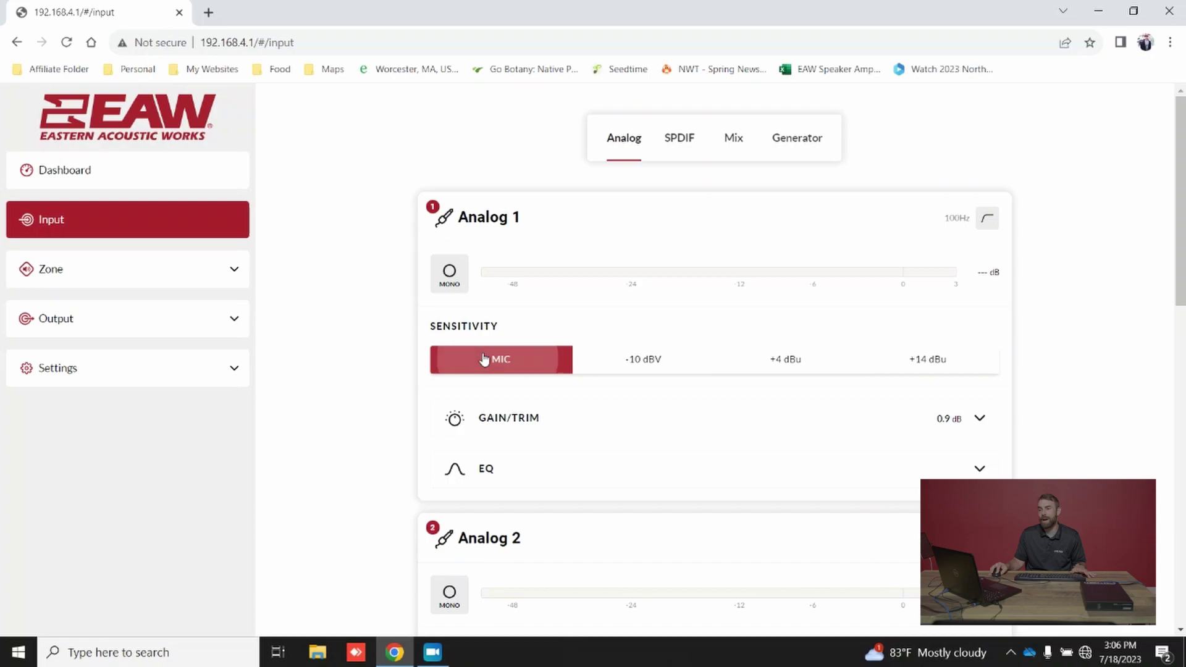
left_click(654, 365)
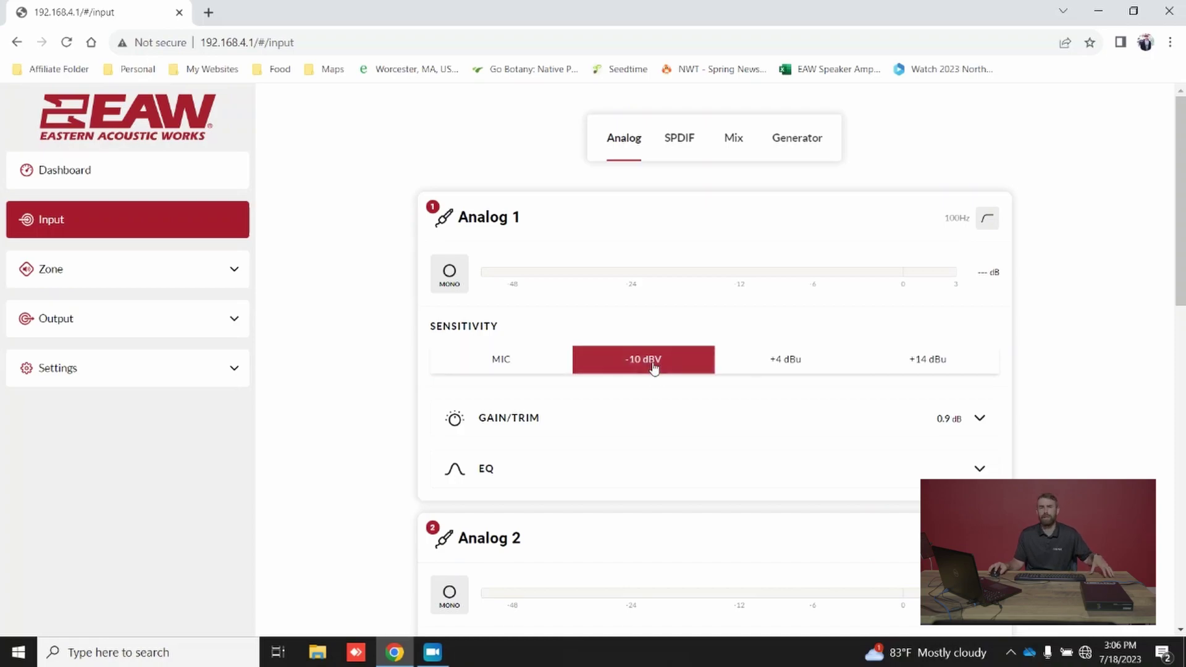
left_click(786, 365)
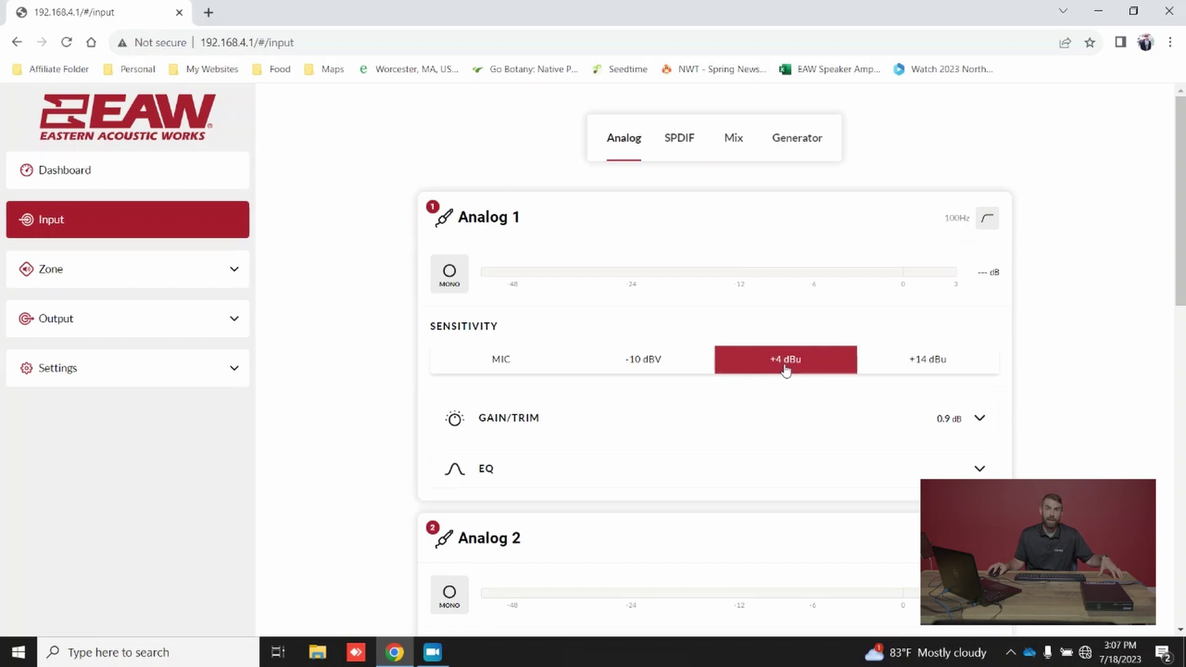
left_click(929, 361)
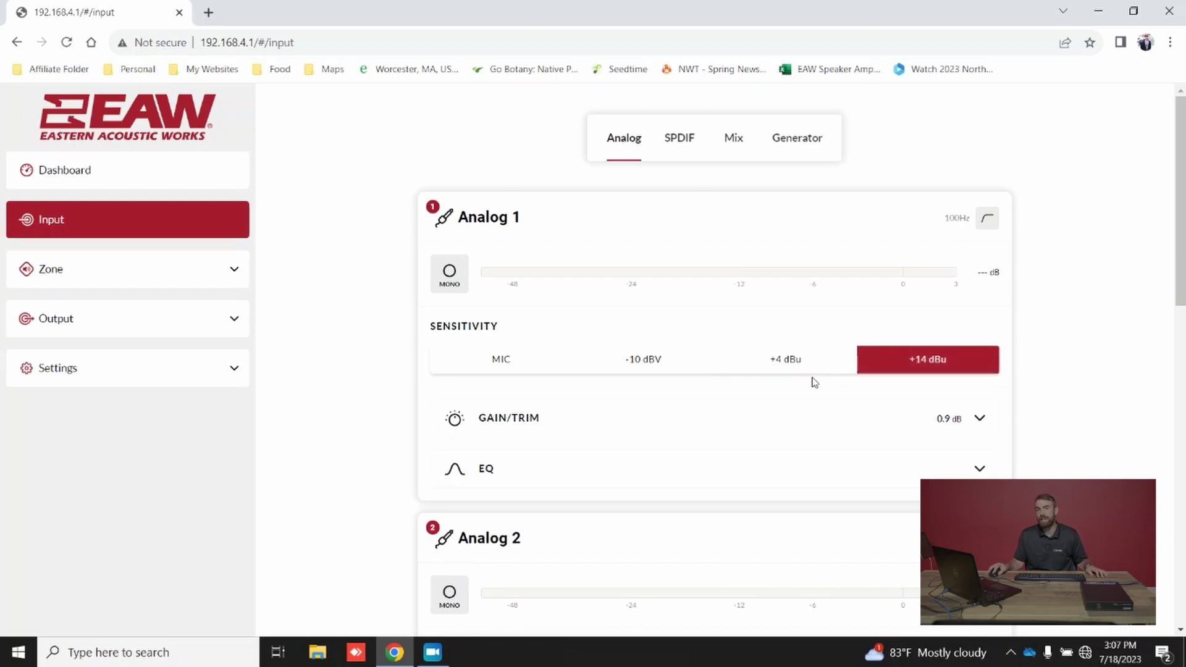
left_click(786, 359)
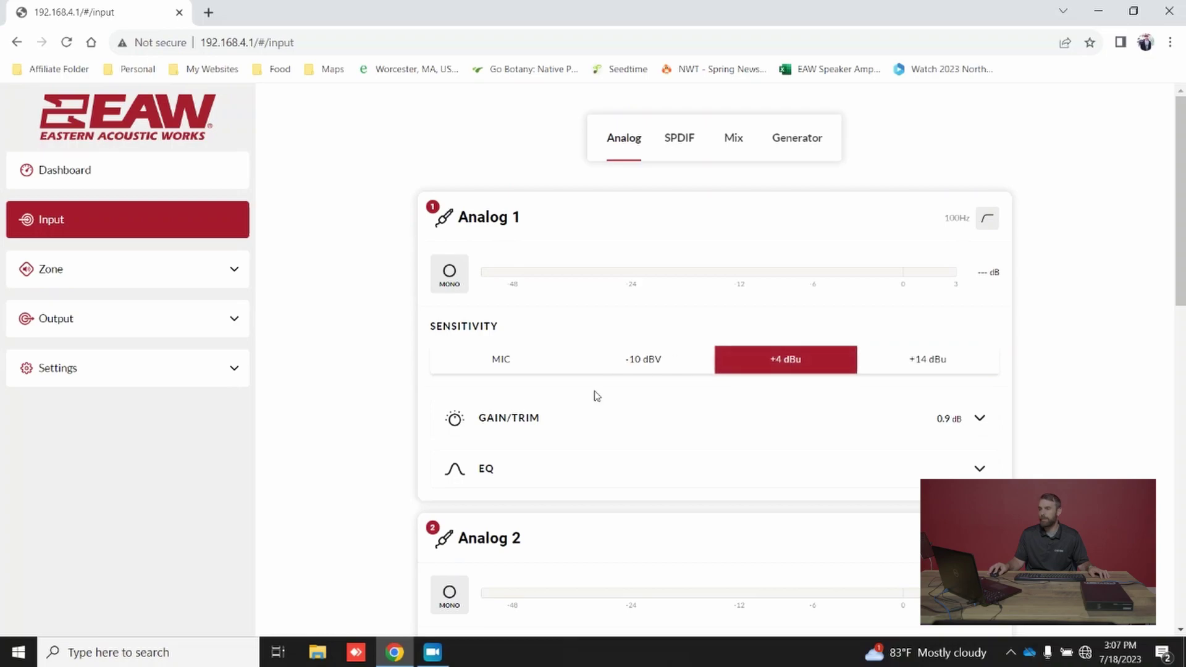
Lower Analog 1's gain/trim to 0.2 dB
left_click(978, 419)
scroll(729, 437, "down", 1)
mouse_move(701, 411)
left_mouse_down()
mouse_move(750, 410)
mouse_move(688, 411)
left_mouse_up()
Enable EQ band 1 as a Low Shelf at 329 Hz, about -7 dB, Q 1.7
left_click(785, 493)
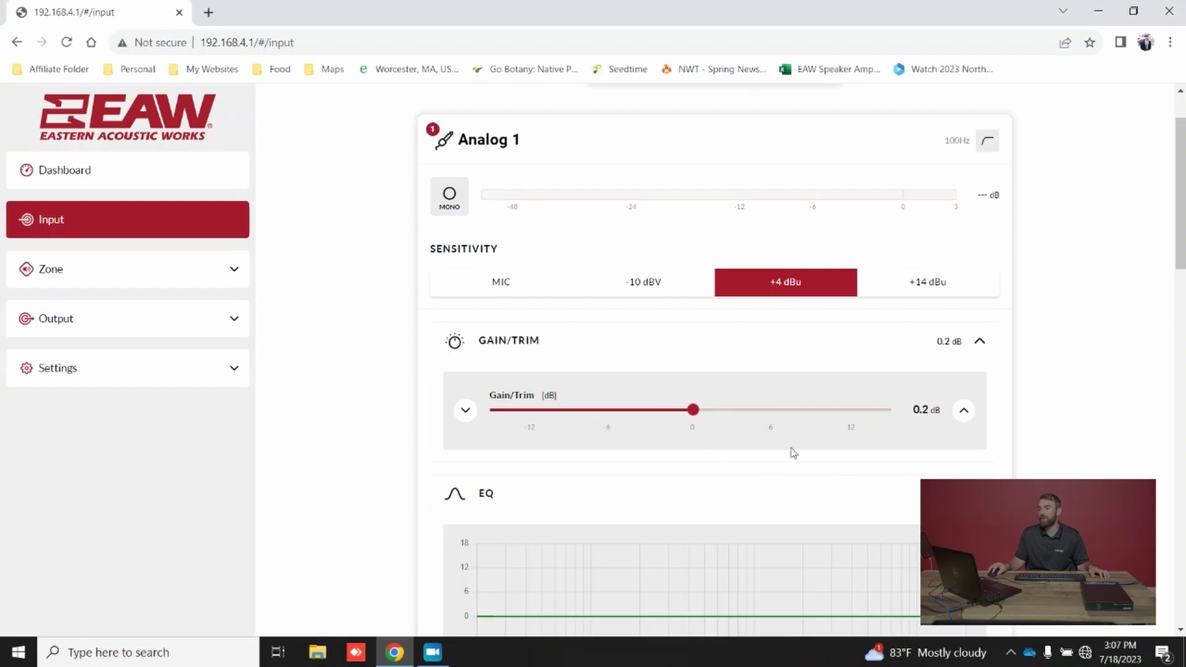
scroll(786, 451, "down", 5)
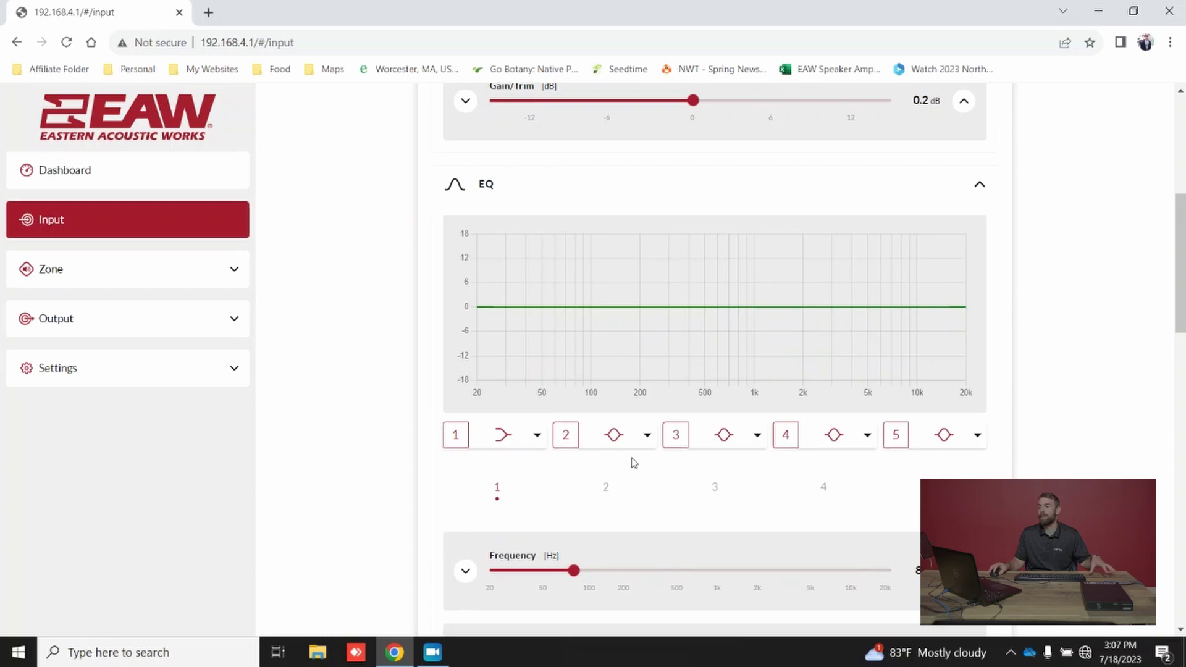
scroll(649, 458, "down", 1)
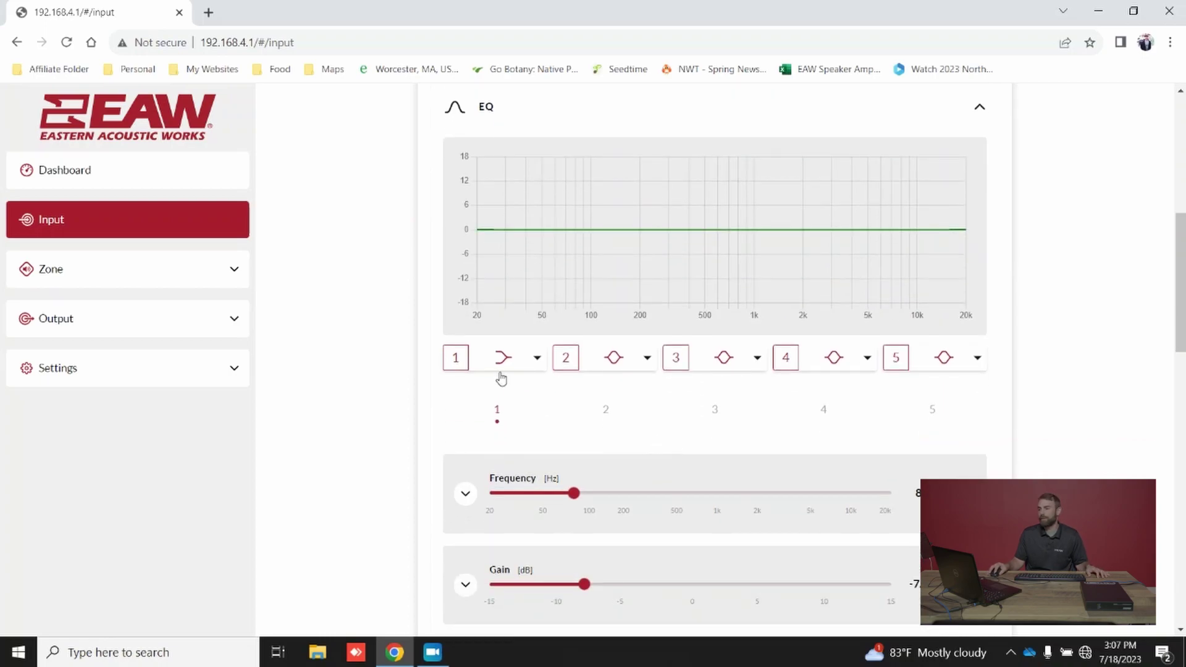
left_click(458, 358)
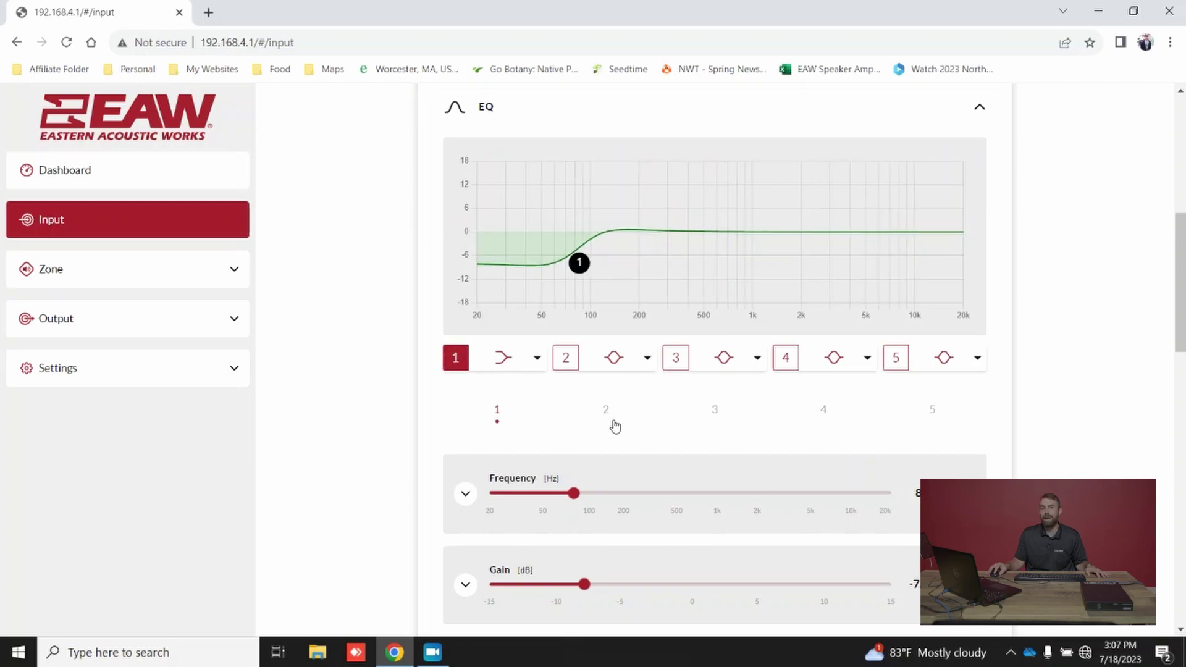
left_click(537, 357)
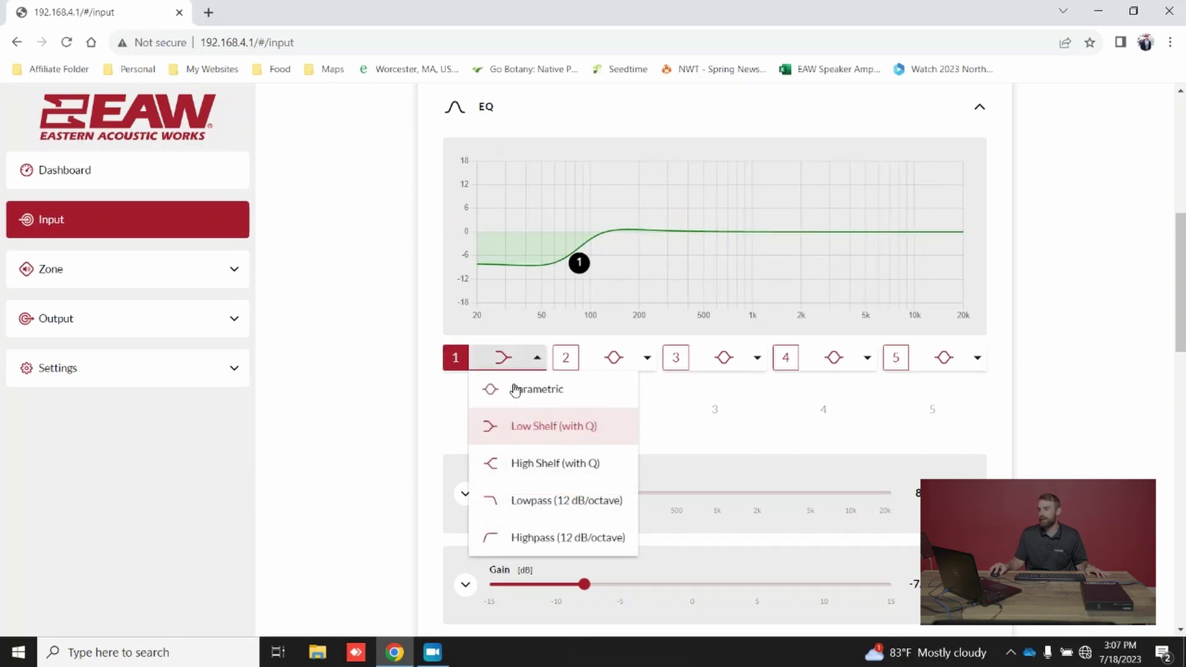
left_click(545, 439)
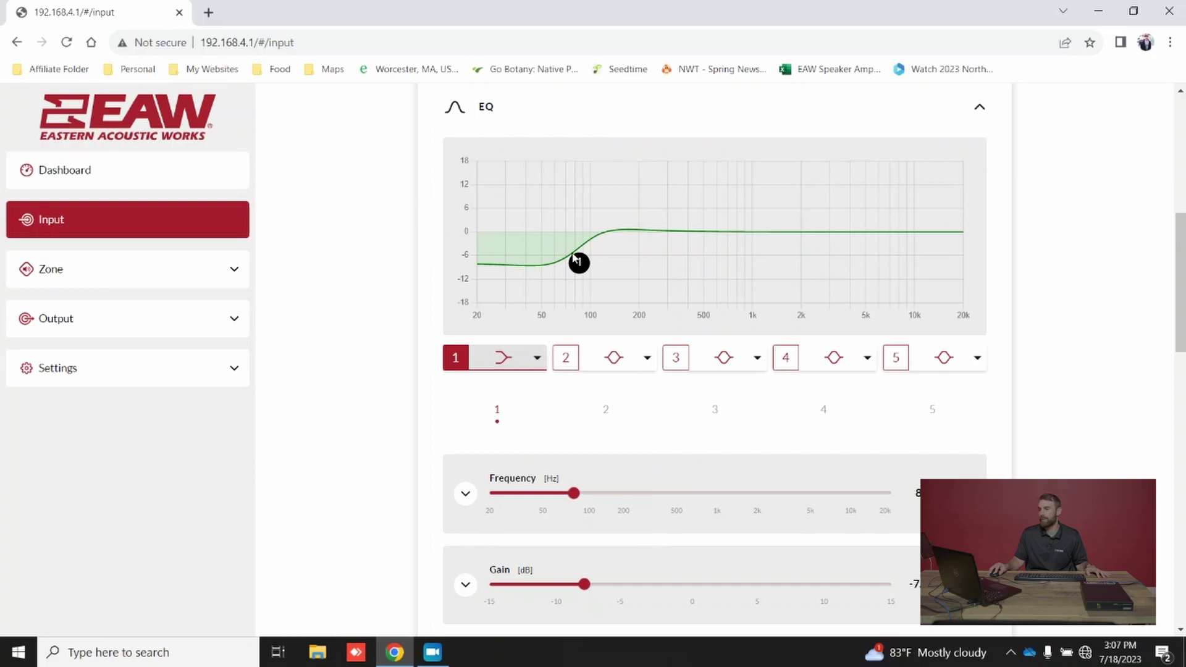
mouse_move(574, 256)
left_mouse_down()
mouse_move(607, 240)
mouse_move(535, 250)
mouse_move(596, 239)
mouse_move(575, 262)
left_mouse_up()
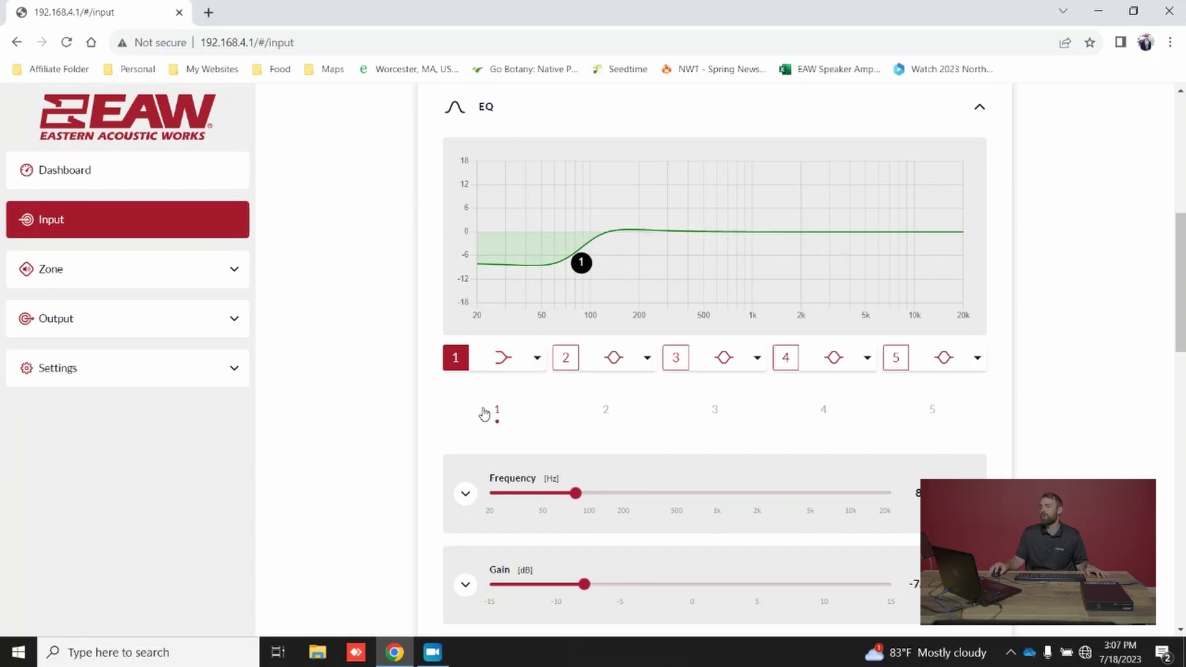
scroll(484, 414, "down", 5)
scroll(537, 238, "up", 1)
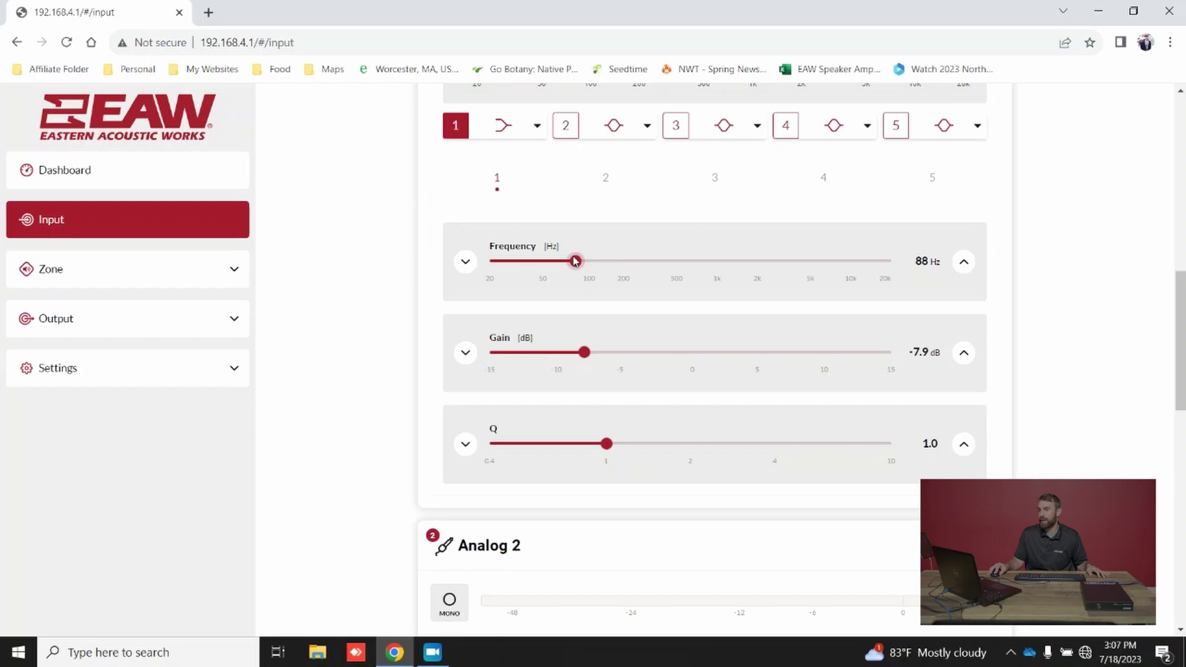
left_click_drag(575, 260, 652, 261)
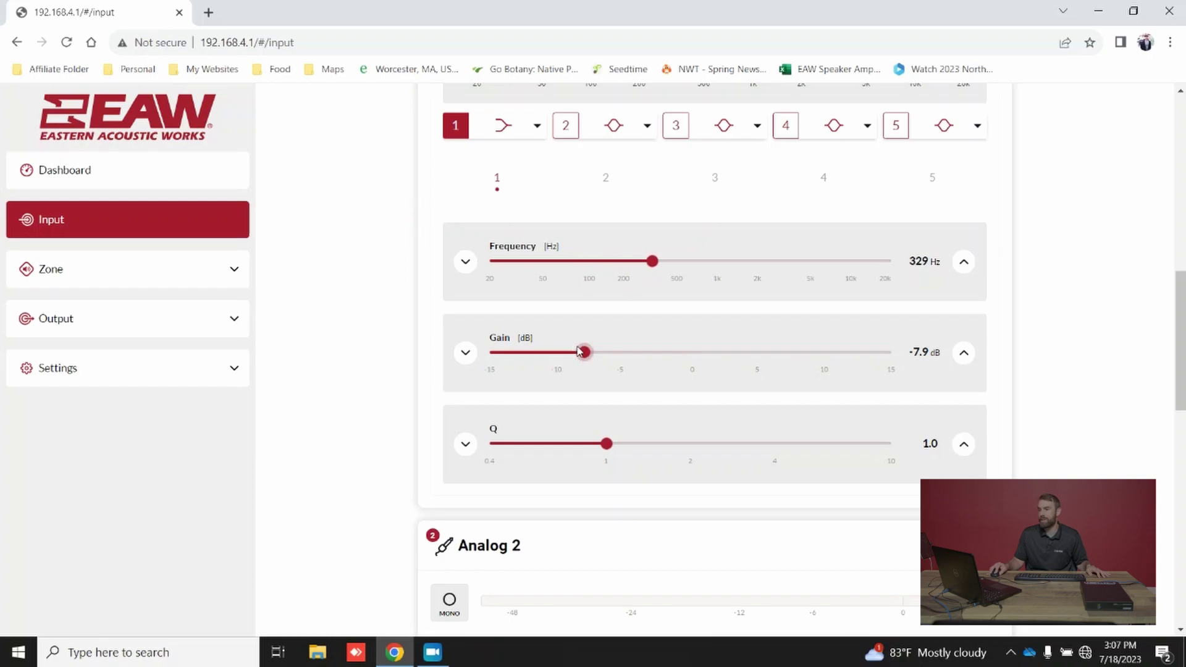
mouse_move(579, 352)
left_mouse_down()
mouse_move(631, 353)
mouse_move(590, 352)
left_mouse_up()
left_click_drag(605, 444, 669, 444)
Enable EQ band 2 as a boost near 2 kHz, +6 dB, and move band 1 to about 70 Hz
scroll(575, 458, "up", 6)
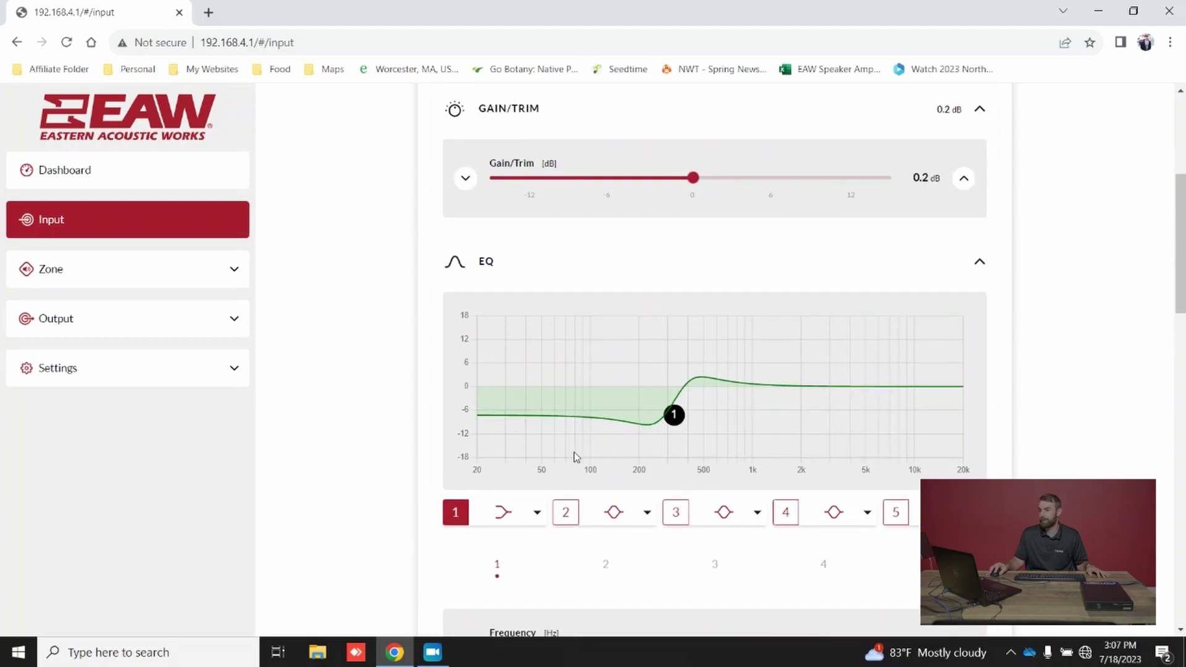
left_click(566, 512)
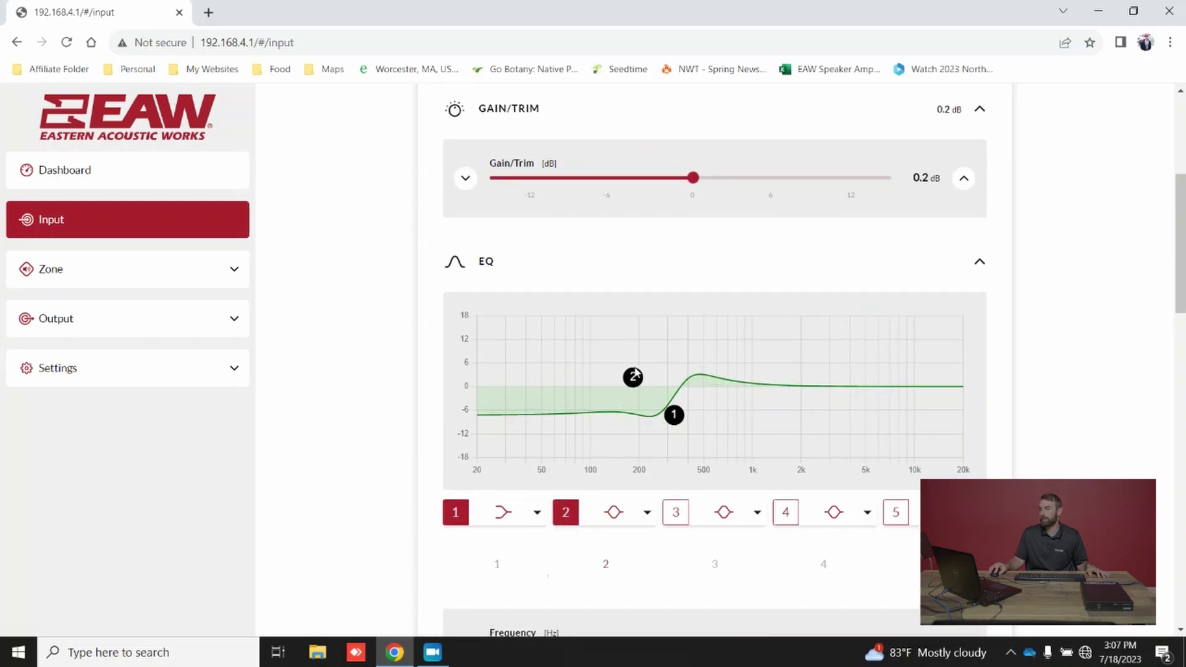
left_click_drag(634, 373, 798, 360)
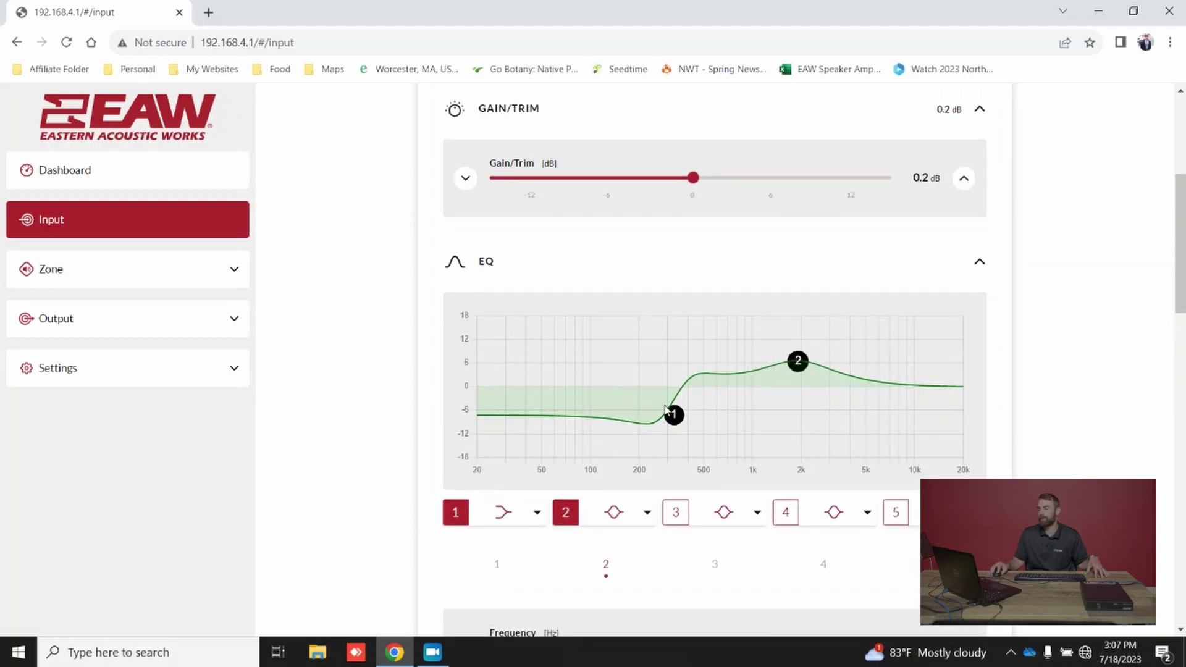
left_click_drag(666, 409, 552, 407)
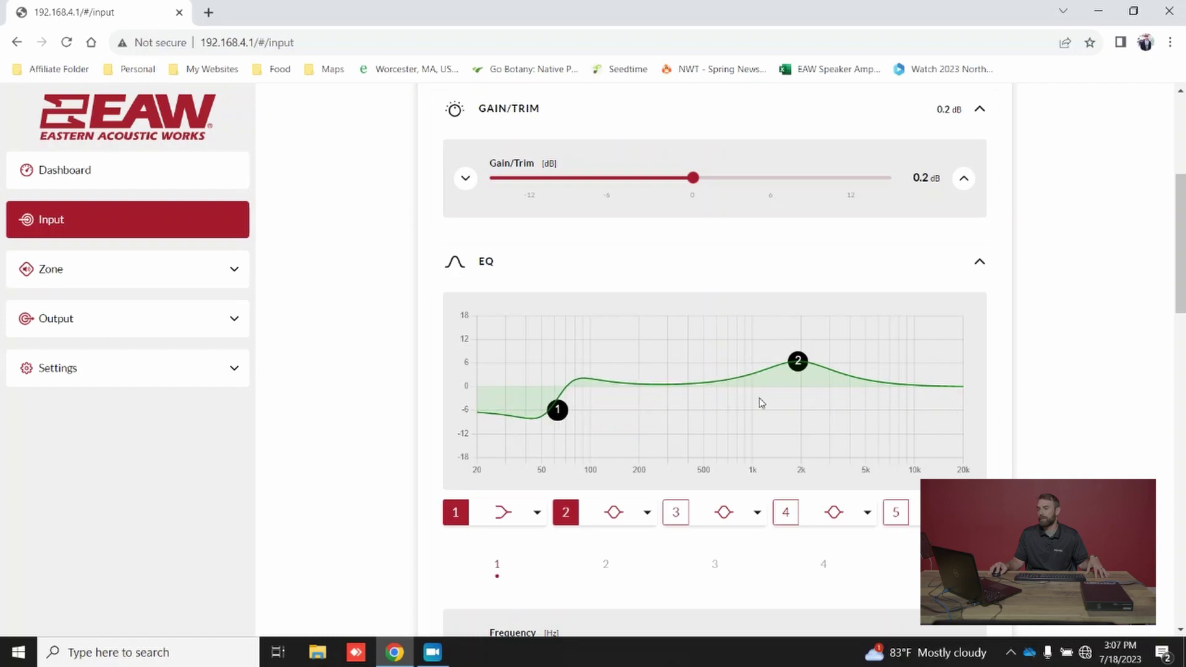
Disable EQ bands 2 and 1 so Analog 1's response is flat
scroll(853, 431, "down", 6)
scroll(853, 431, "up", 2)
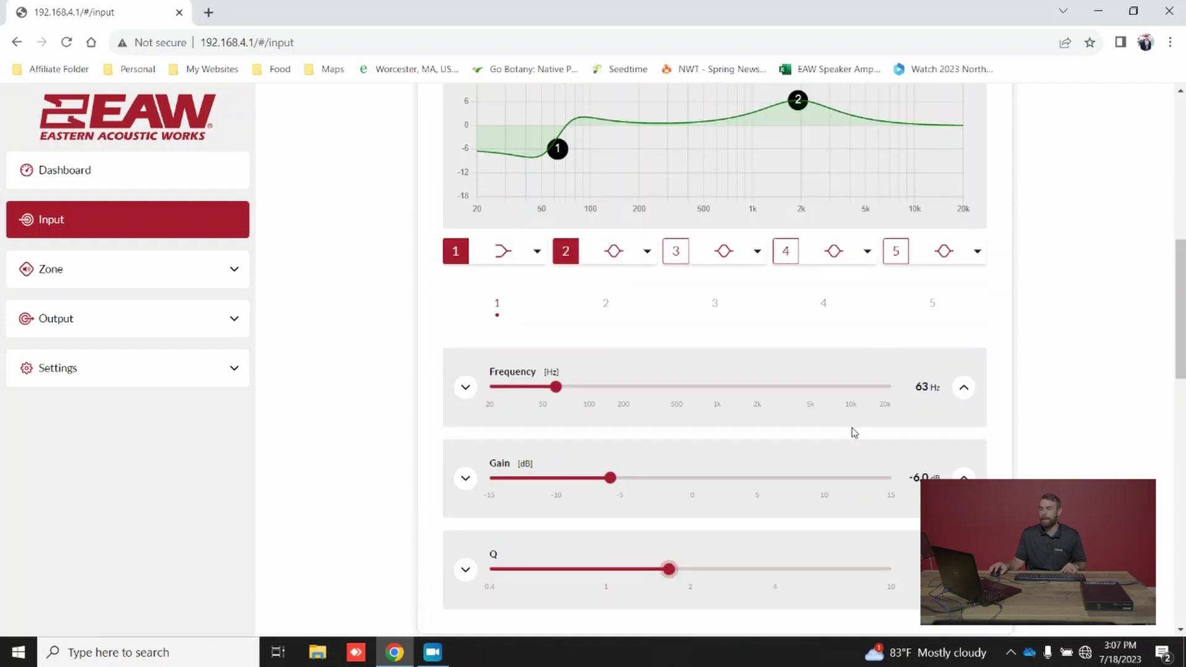
scroll(853, 431, "up", 3)
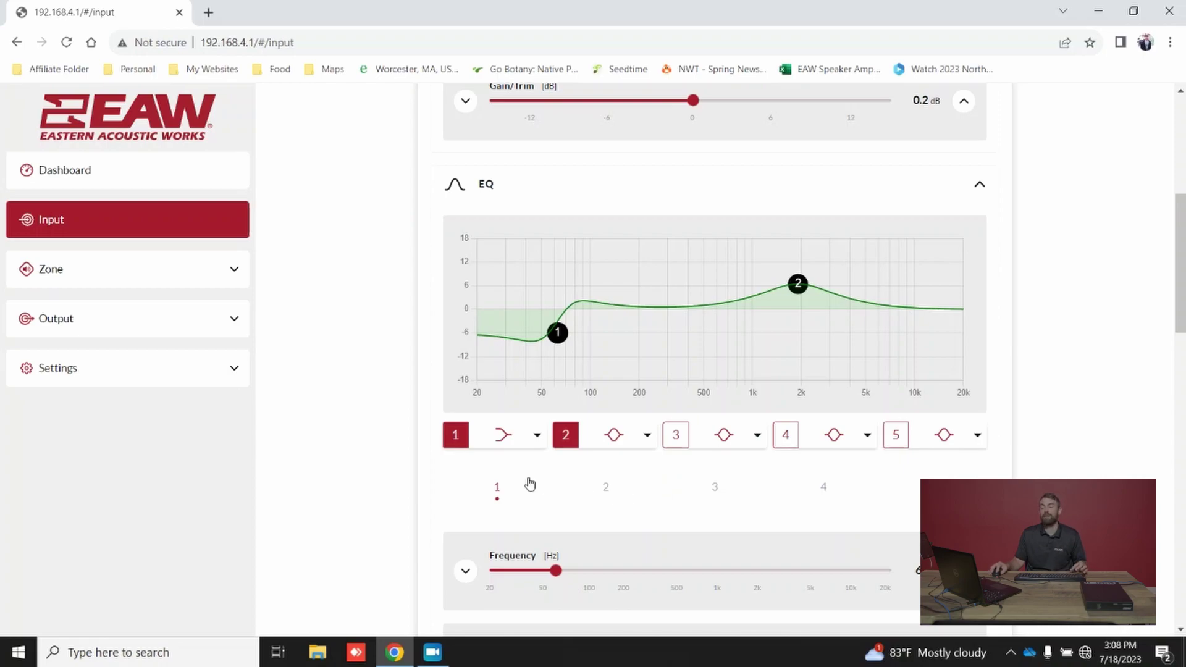
left_click(565, 434)
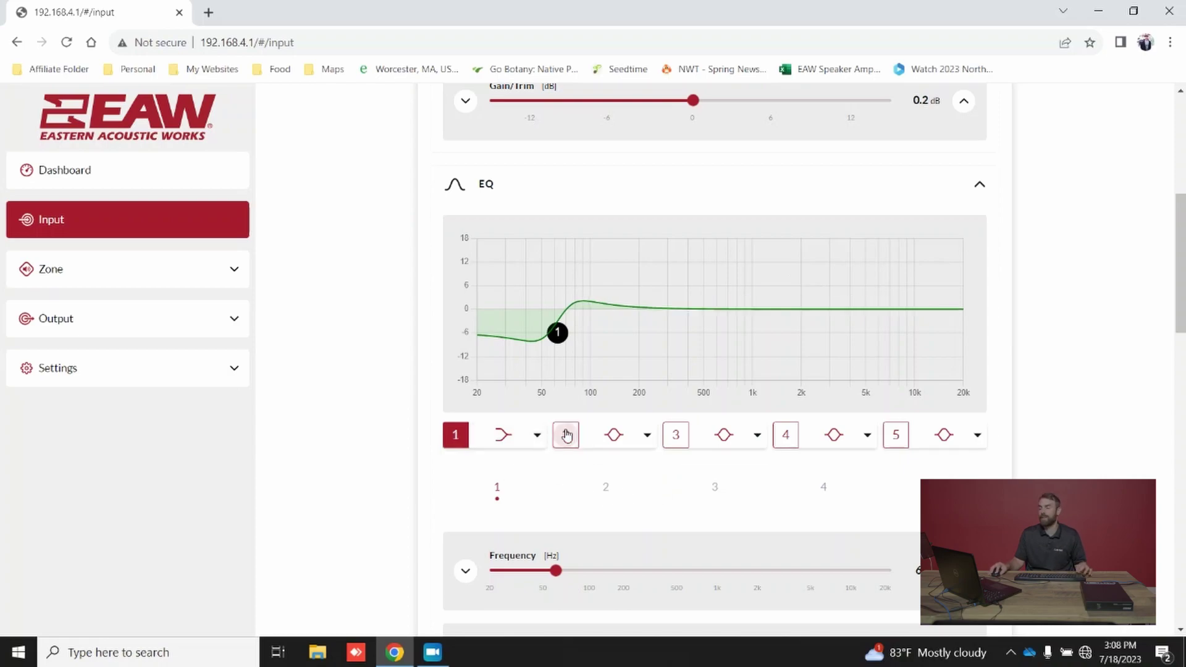
left_click(458, 434)
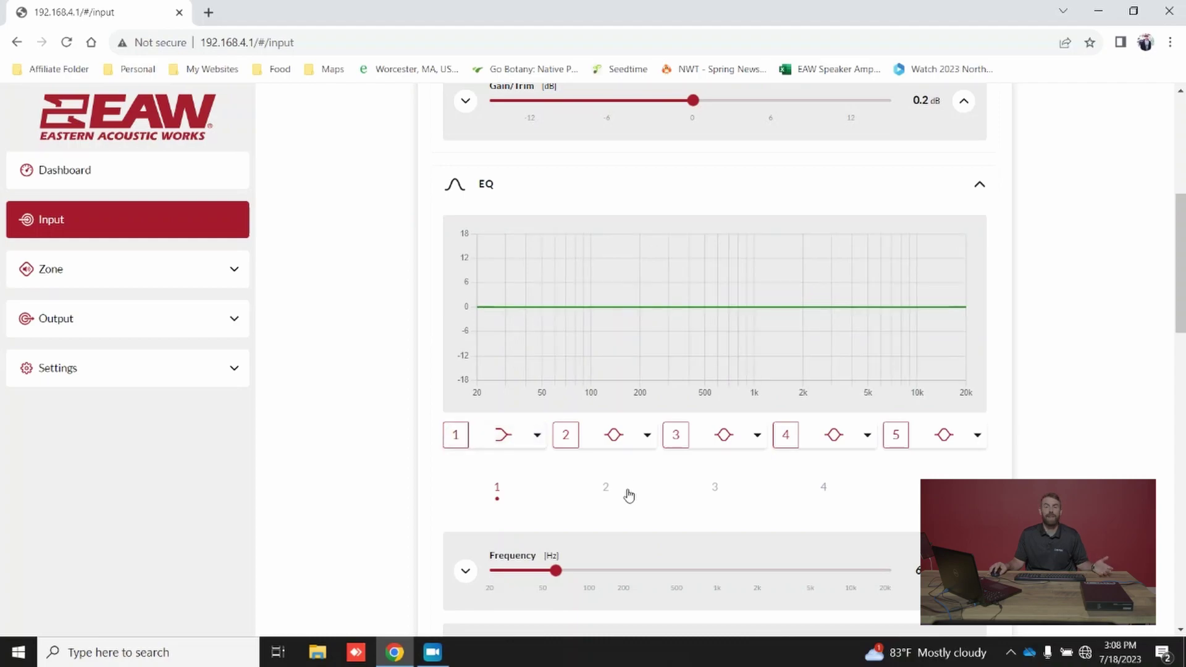
On the S/PDIF input, toggle mono and back to stereo, then lower its trim from 2.3 to 0.8 dB
scroll(626, 494, "up", 6)
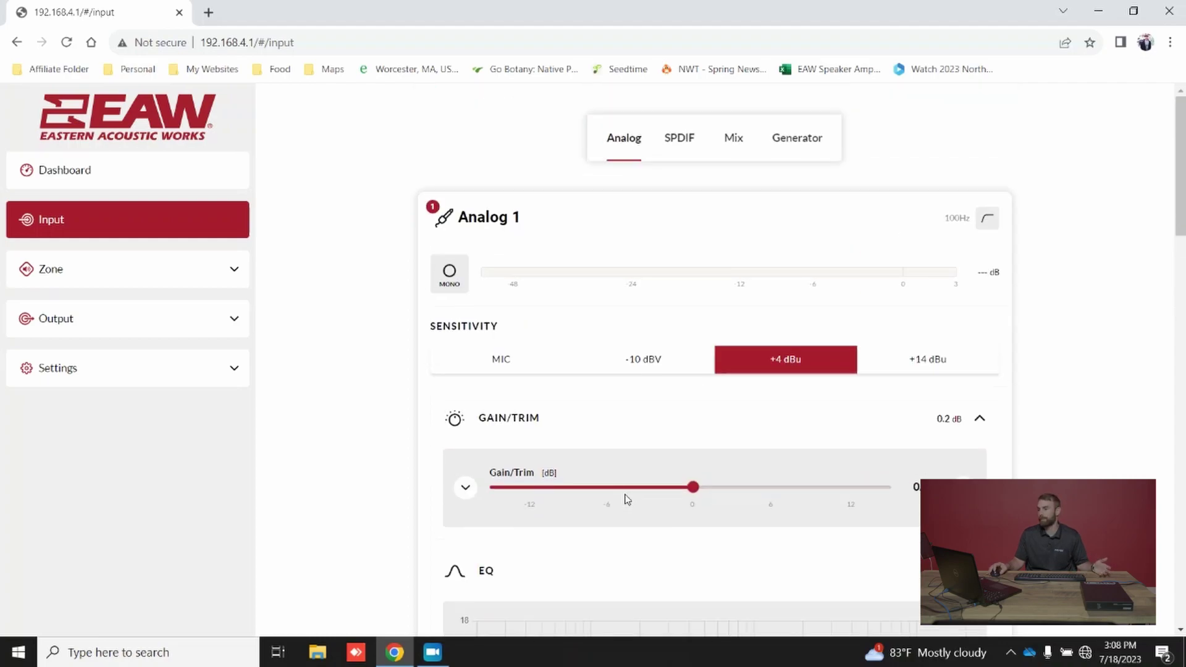
left_click(679, 145)
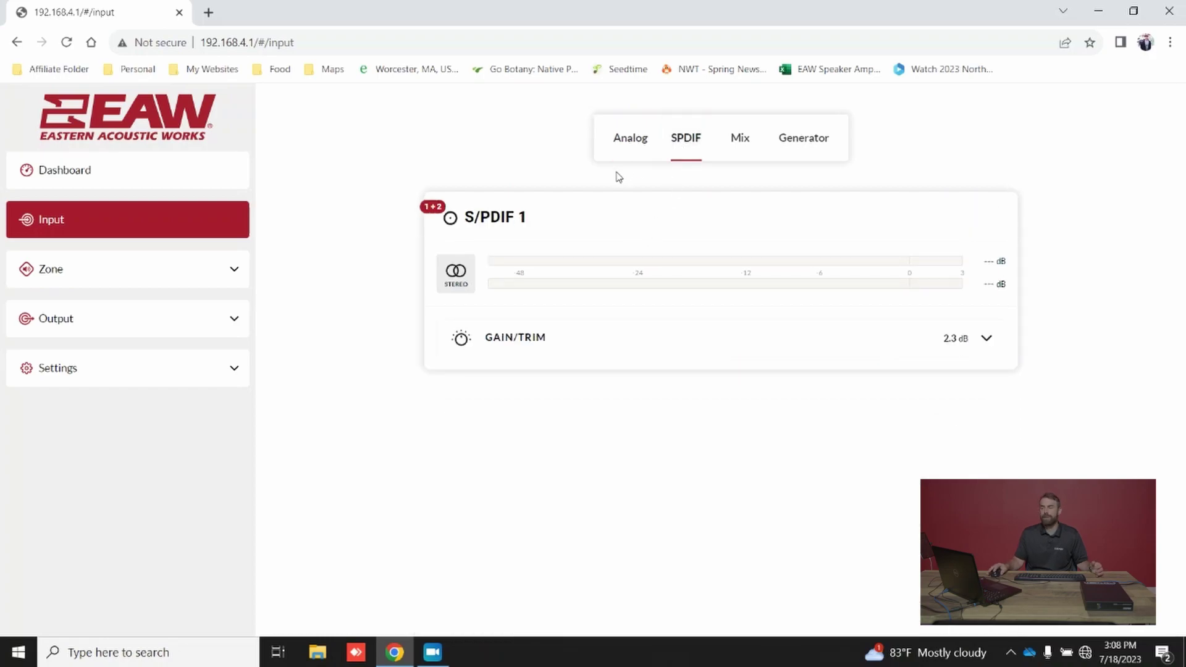
left_click(460, 281)
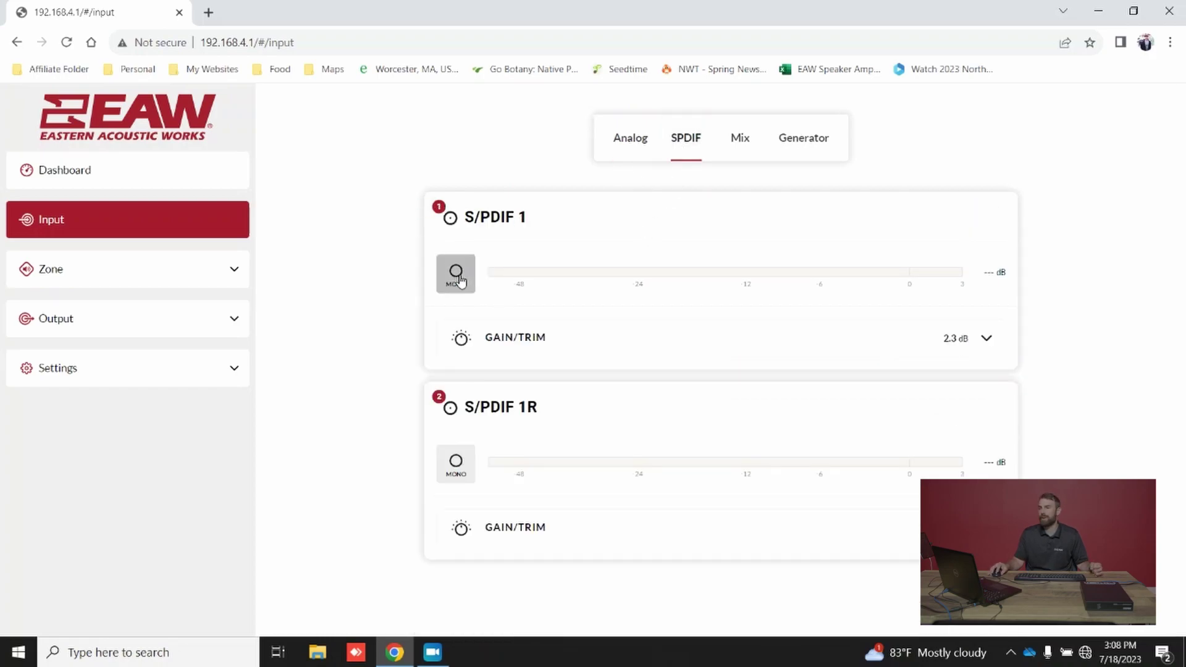
left_click(460, 281)
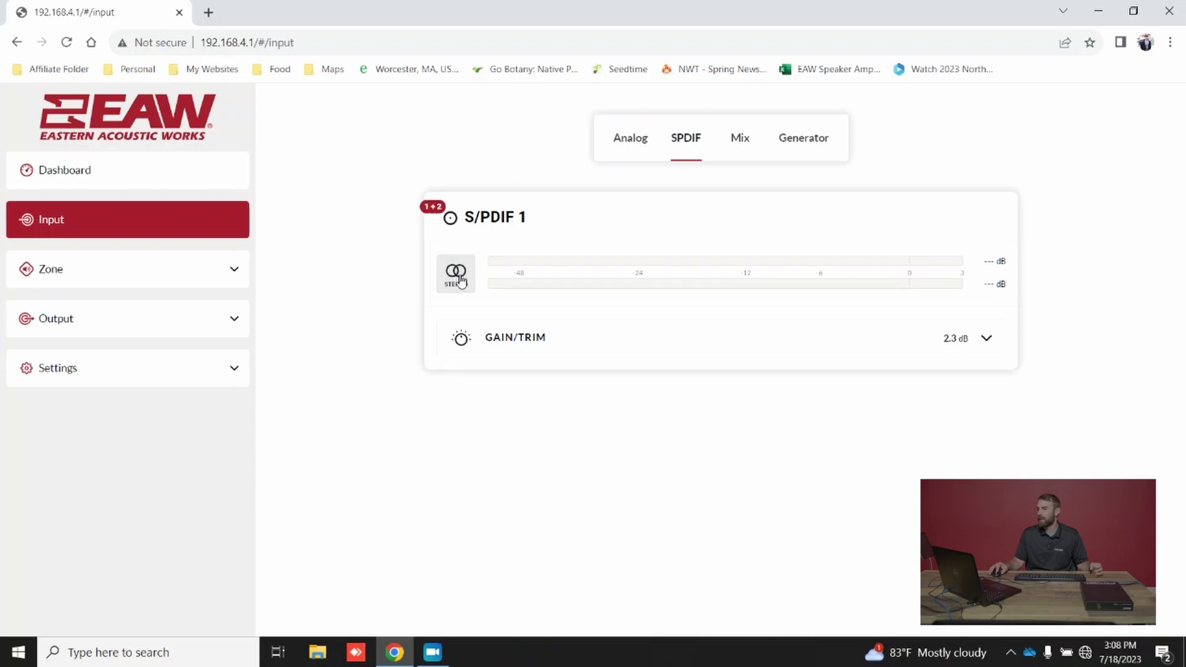
left_click(986, 339)
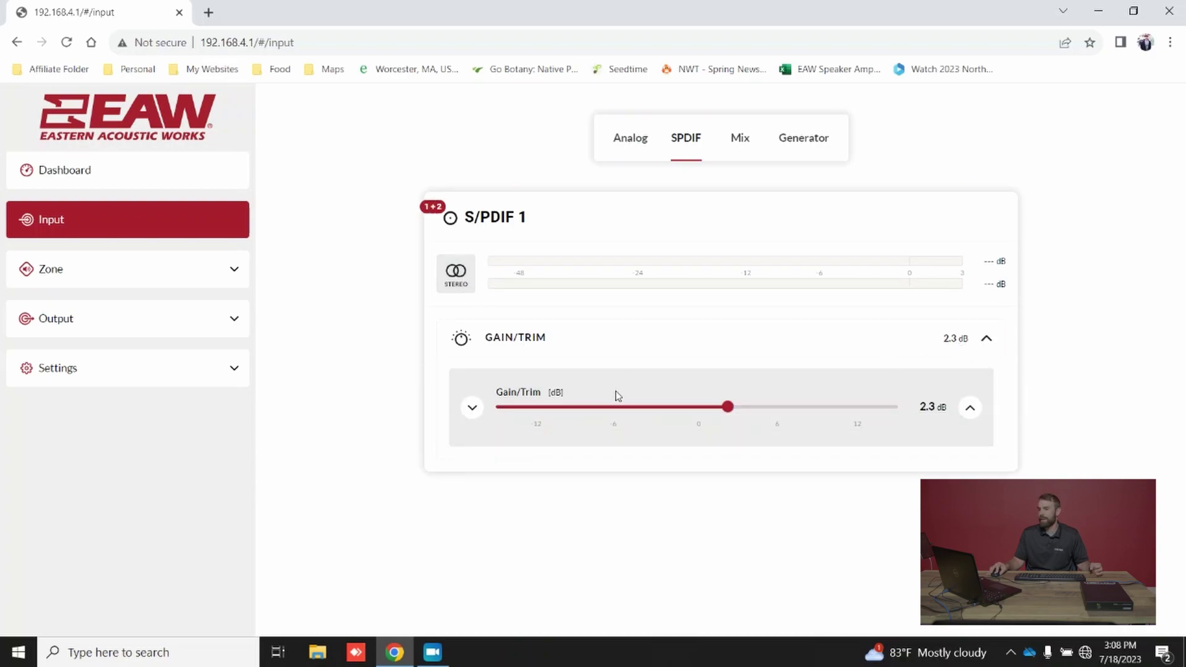
left_click_drag(723, 405, 702, 411)
Show Mix 1's levels: Analog 1 at -15.8 dB and Analog 2 at -30.1 dB
left_click(740, 143)
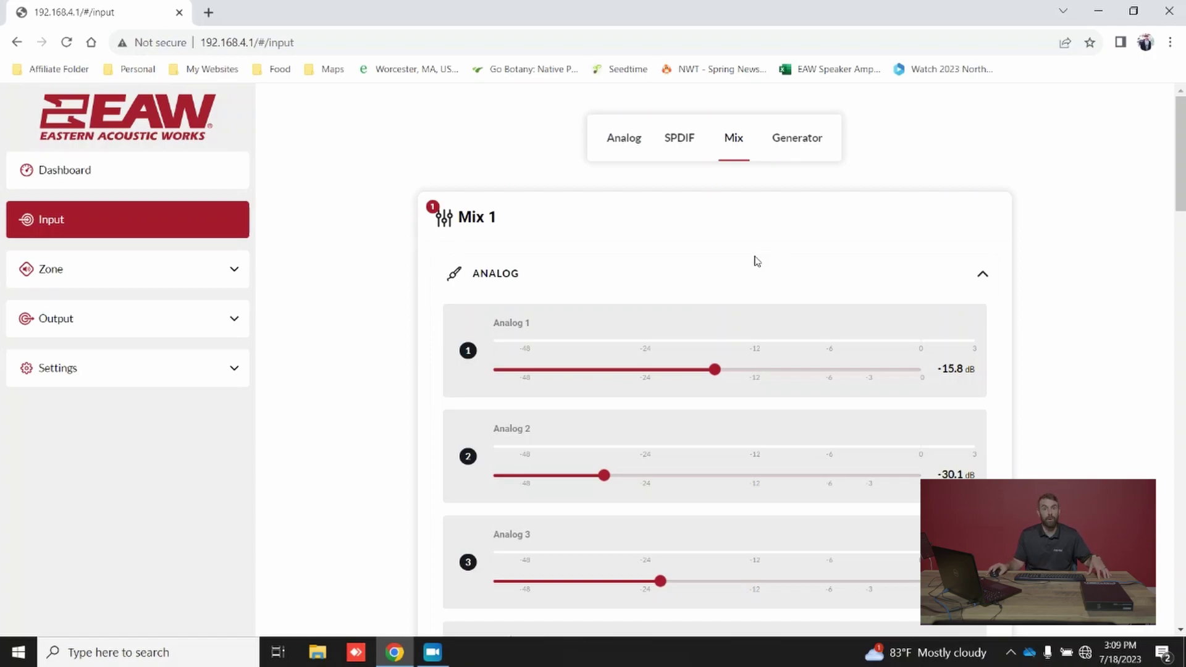
In the Generator tab, enable the HP/LP filter and set the low-pass near 5.295 kHz
left_click(820, 150)
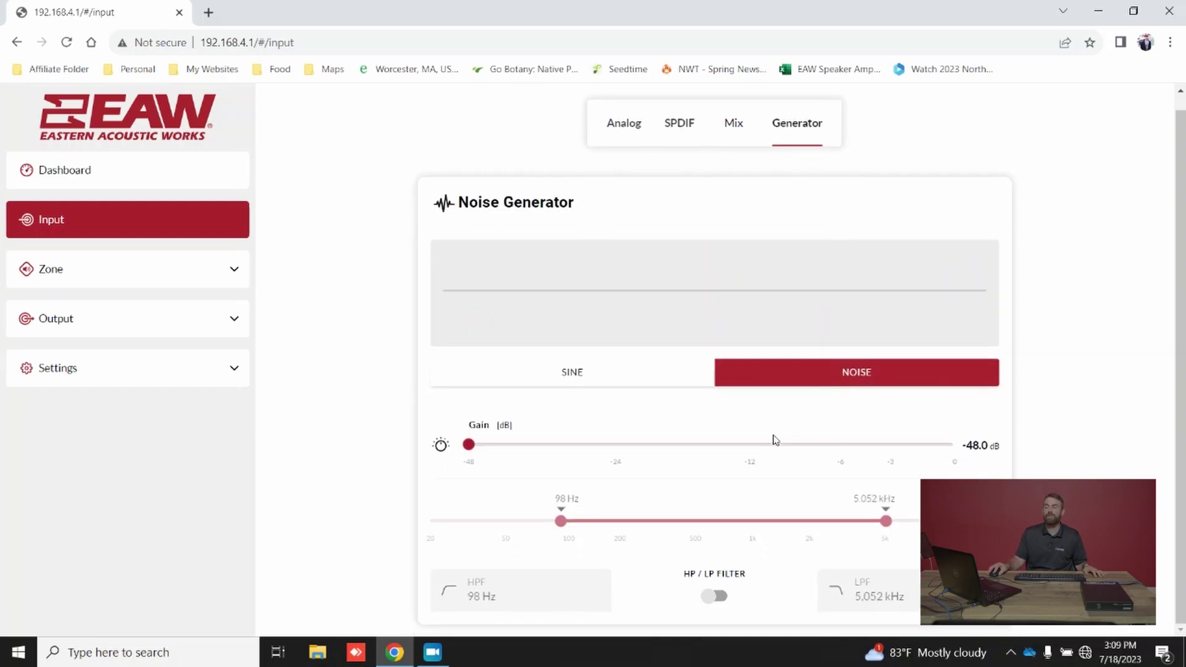
left_click(714, 598)
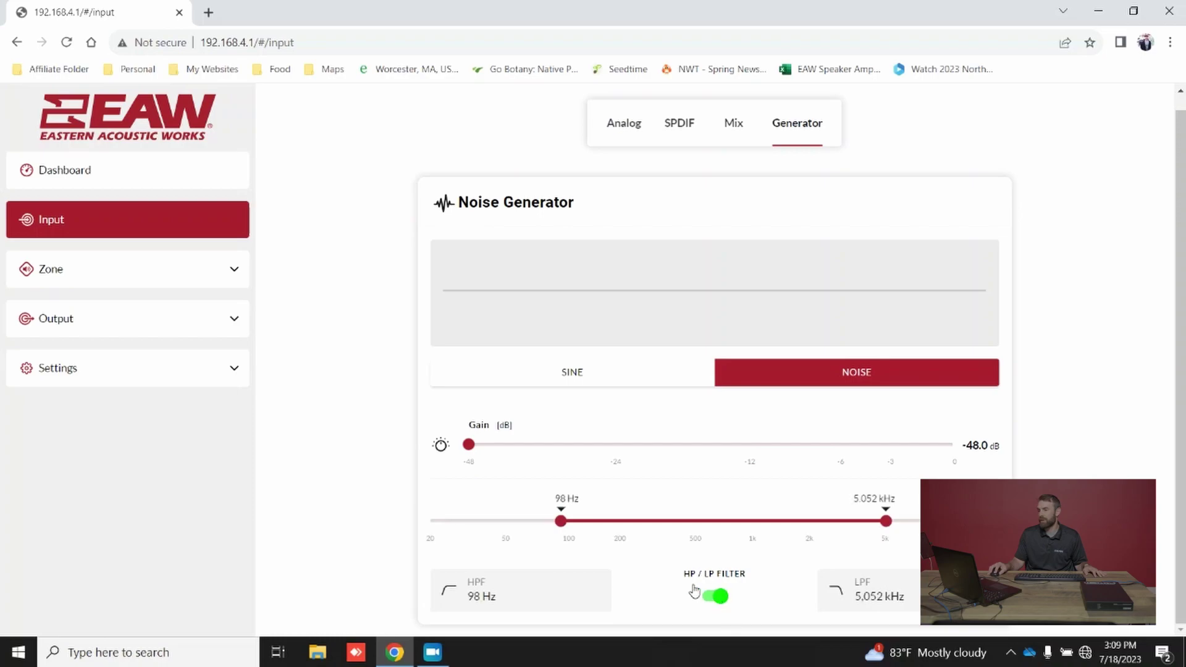
left_click_drag(561, 520, 597, 521)
left_click_drag(887, 521, 873, 521)
Set the generator to a sine tone near 500 Hz with gain at -48 dB
left_click(570, 374)
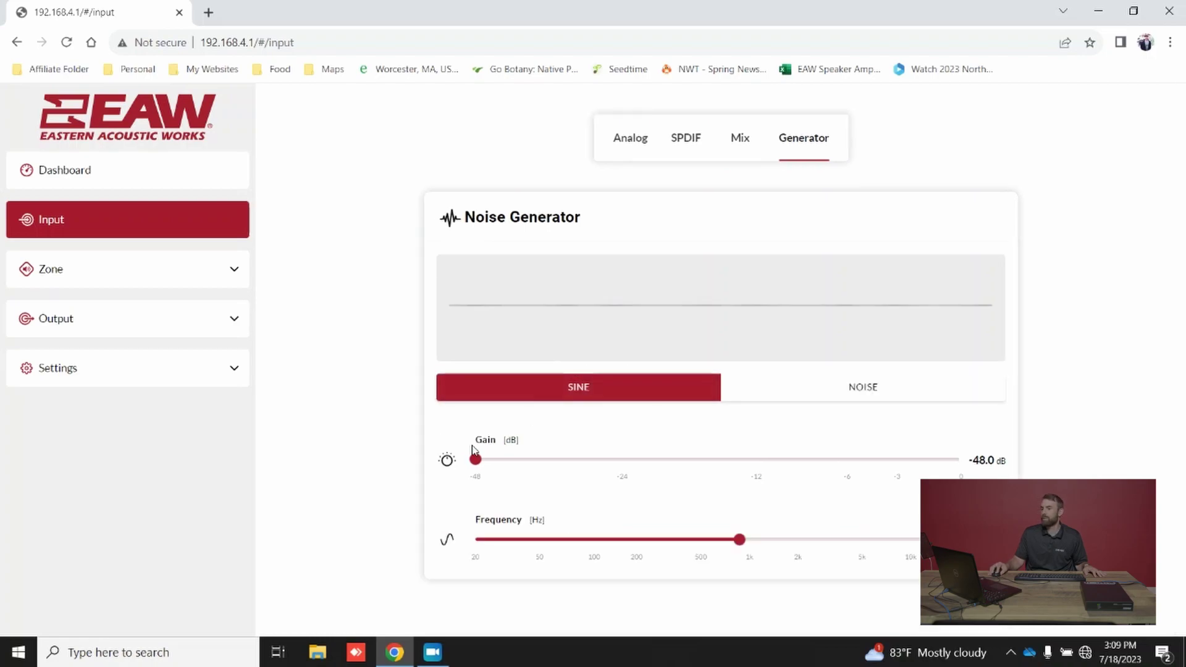
left_click_drag(475, 458, 624, 459)
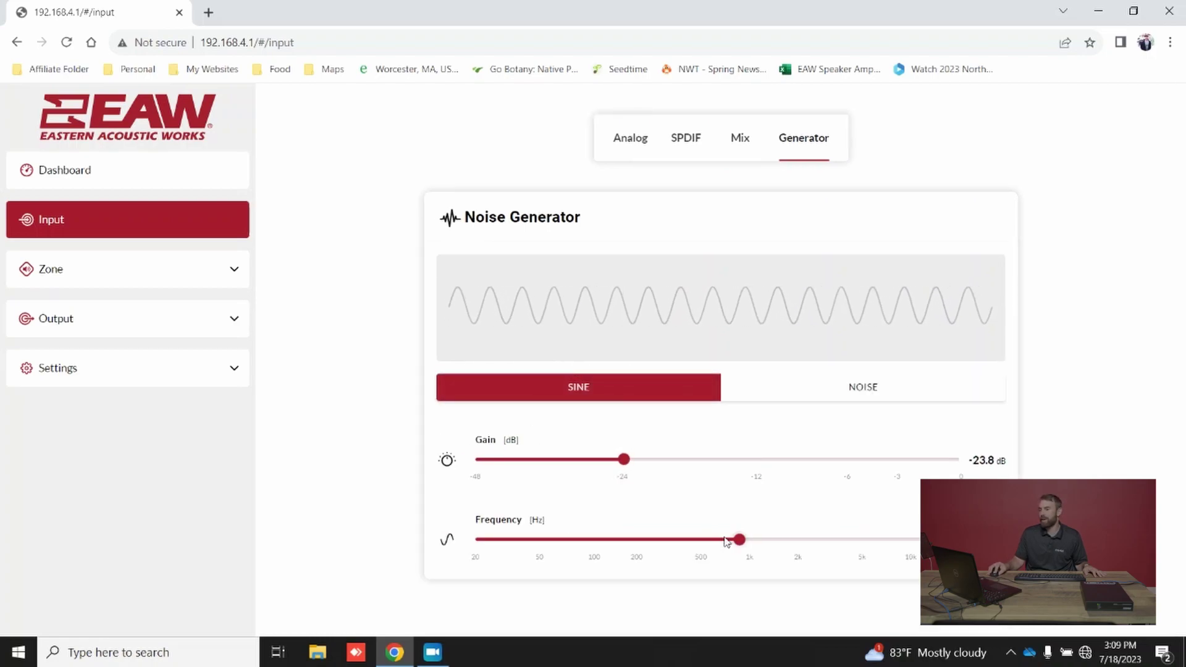
left_click_drag(727, 541, 696, 542)
left_click_drag(625, 459, 445, 437)
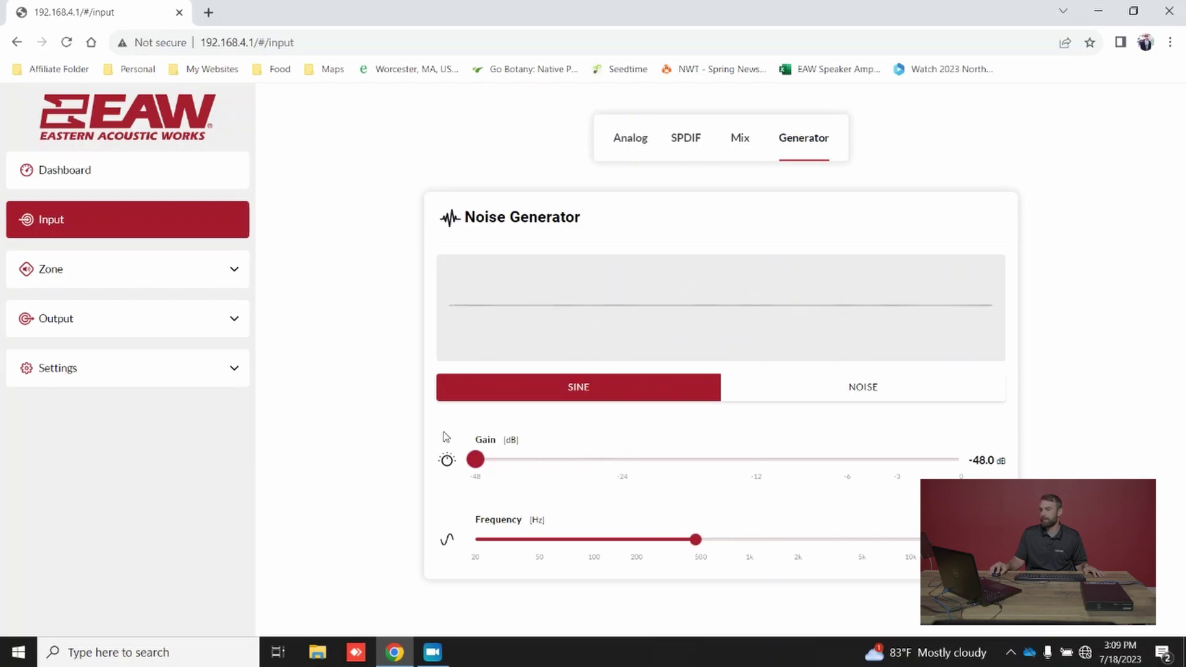
In Zone A's source settings, try stereo and settle back on mono
left_click(232, 270)
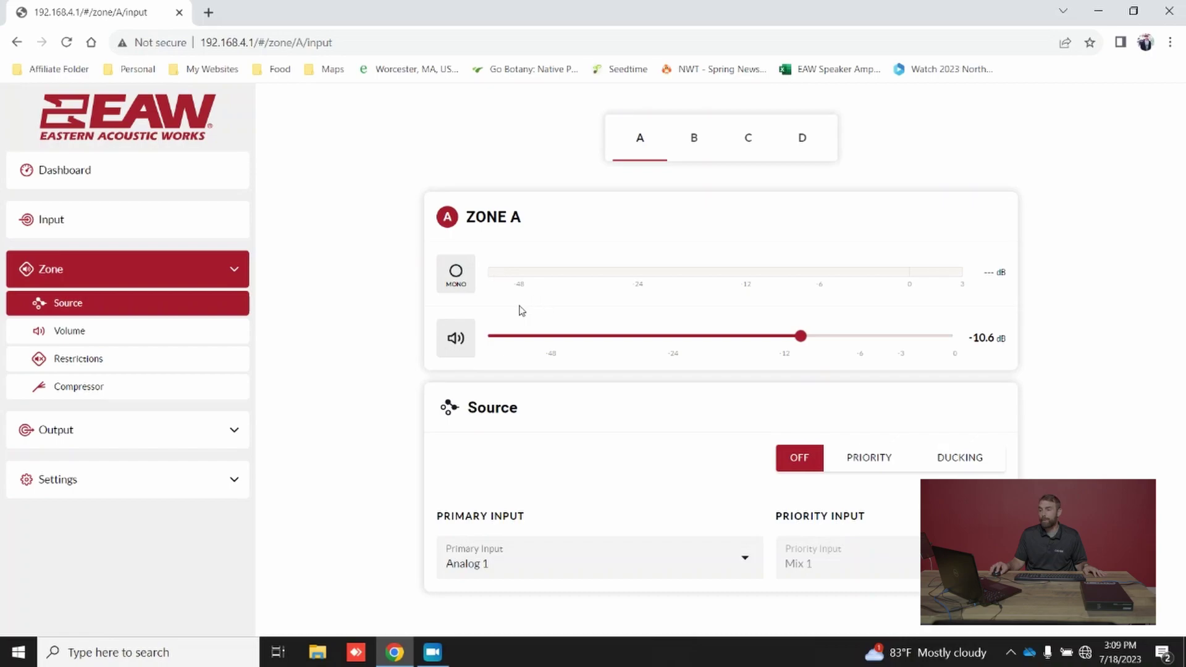
left_click(459, 278)
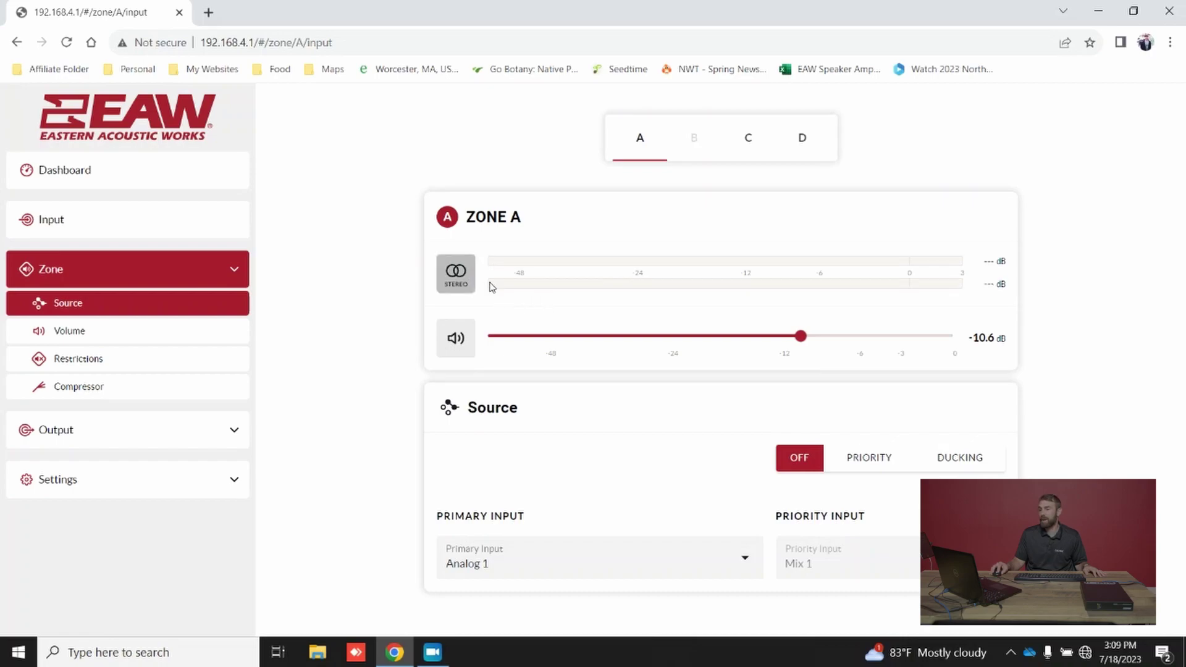
left_click(457, 283)
left_click(457, 281)
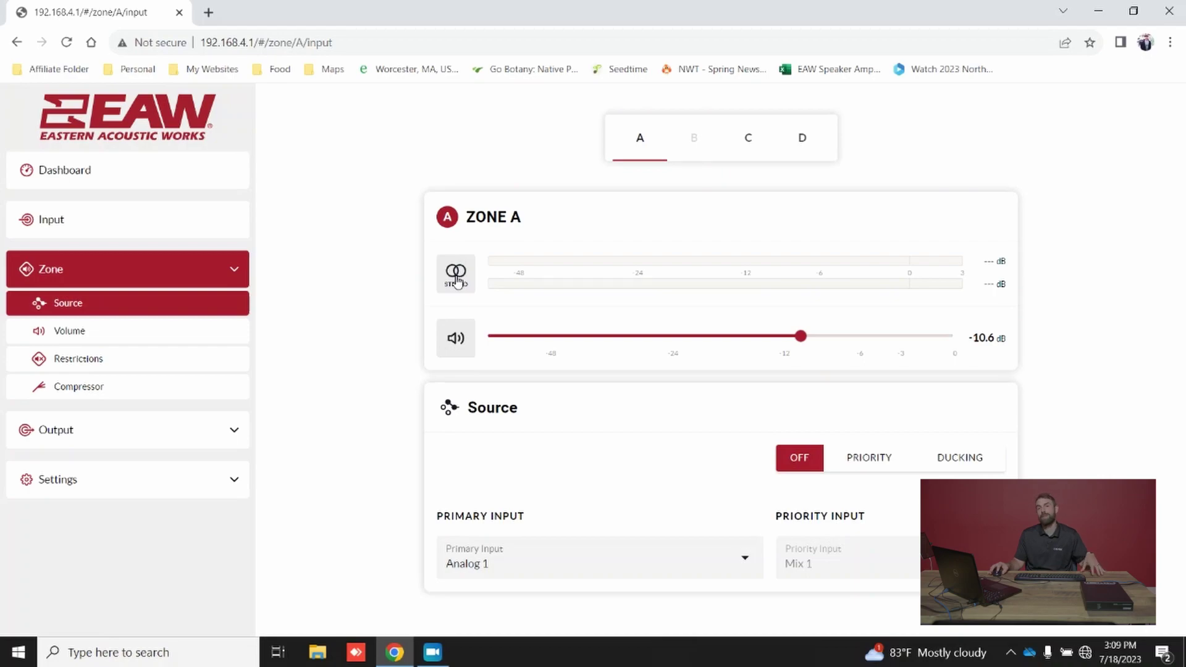
left_click(456, 279)
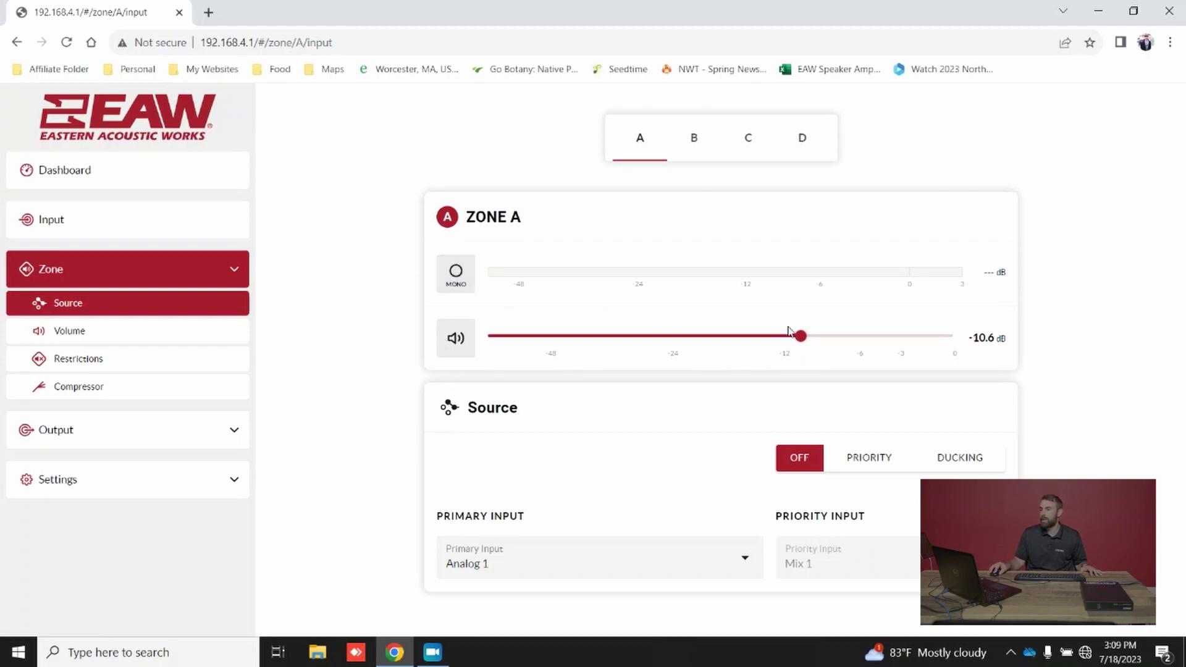
Lower Zone A's volume from -10.6 dB to -15.1 dB, toggling mute on and off
left_click_drag(792, 331, 749, 319)
left_click(462, 341)
left_click(459, 339)
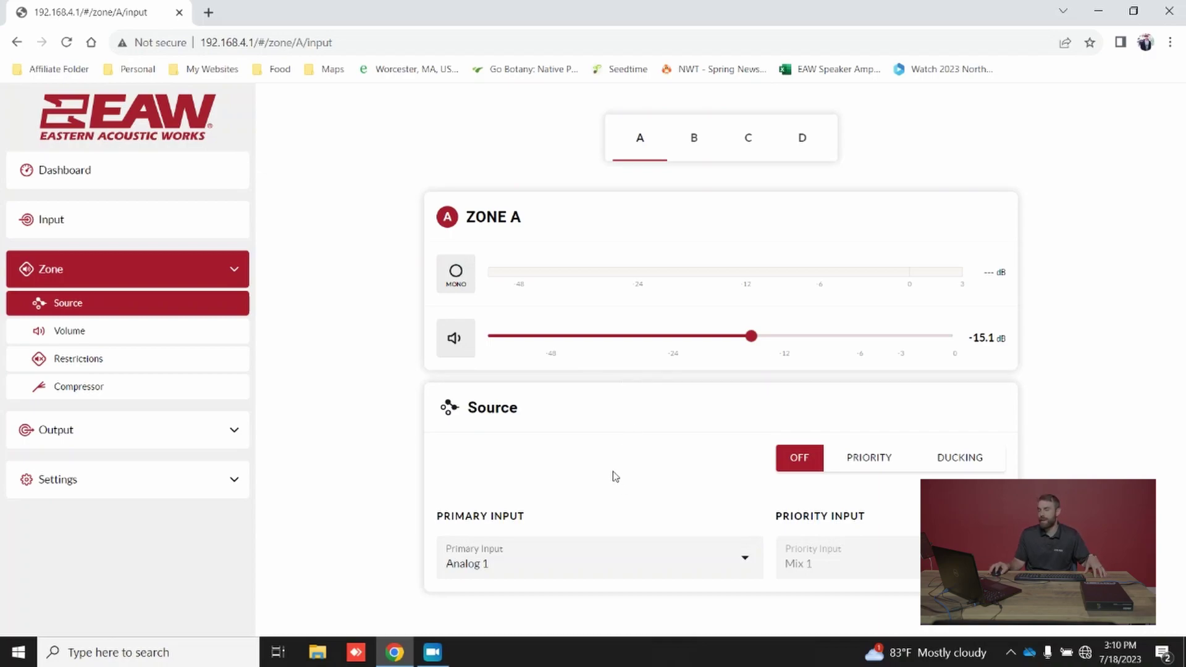
Set Zone A's primary input to Analog 2 and enable Priority mode with Mix 1 as priority
left_click(579, 564)
left_click(537, 272)
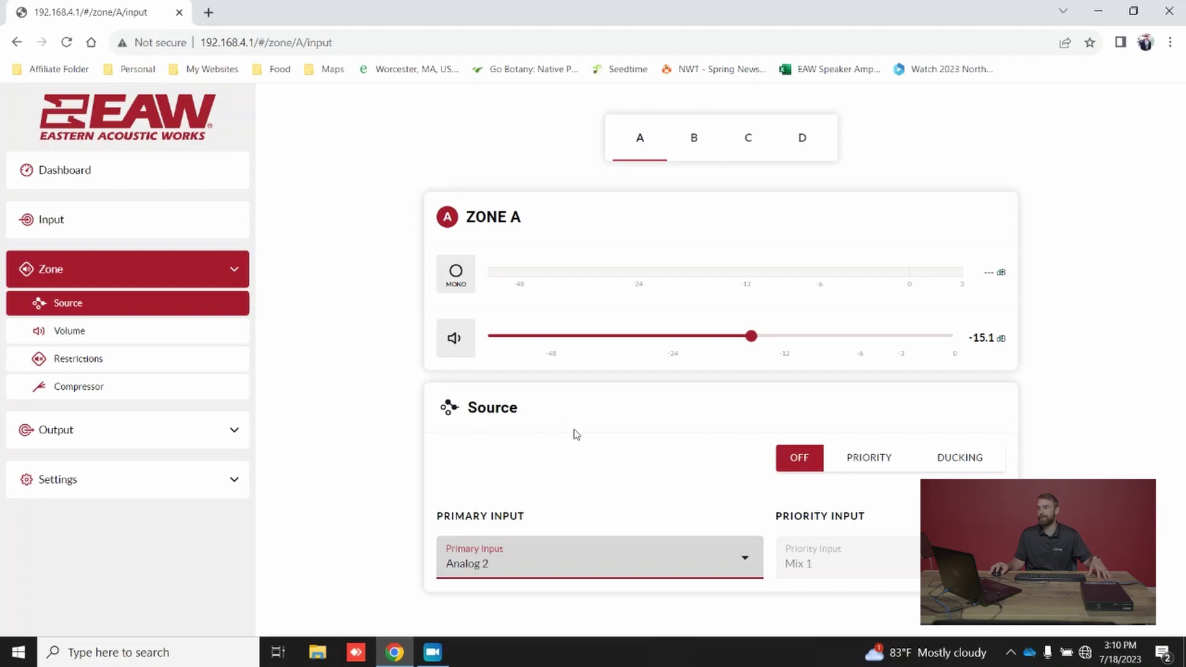
left_click(869, 459)
scroll(710, 438, "down", 3)
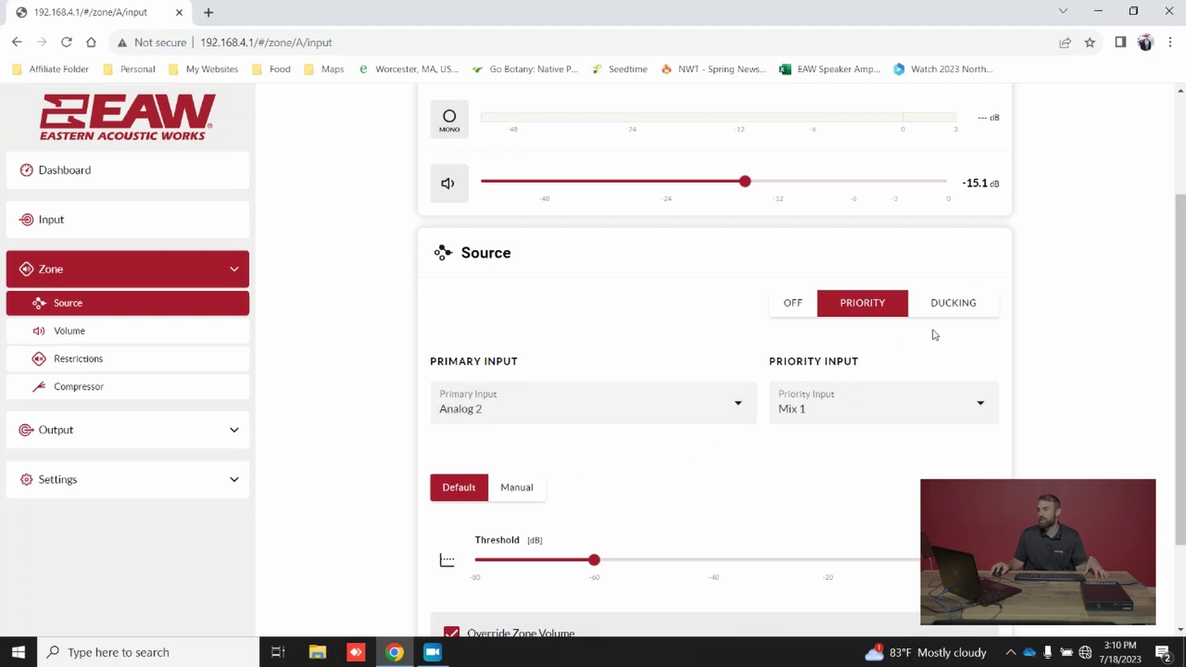
Switch Zone A to Ducking at -56.1 dB threshold, showing Manual depth, attack, hold and release
left_click(971, 311)
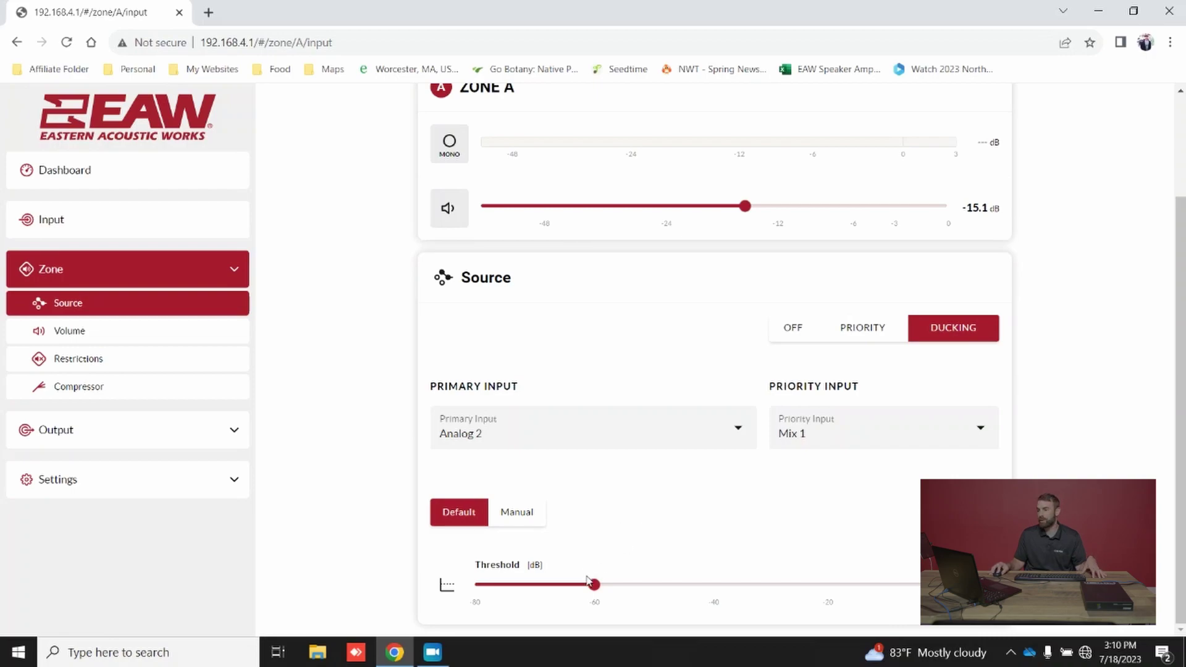
left_click_drag(587, 581, 618, 584)
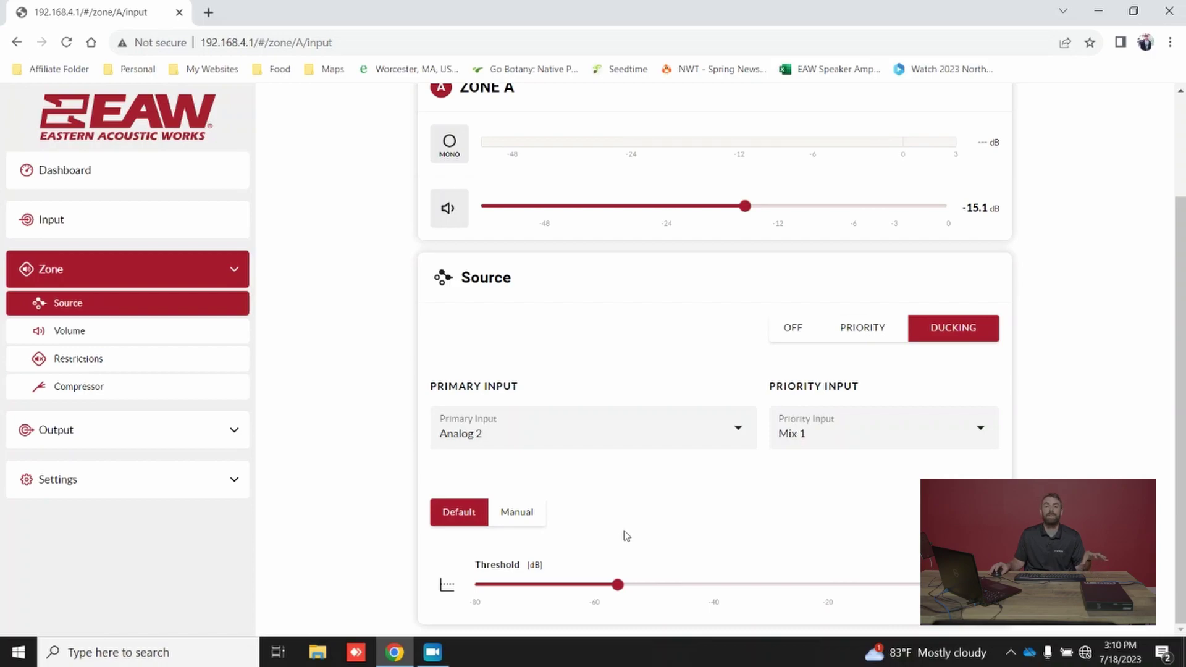
left_click(530, 512)
scroll(673, 511, "down", 5)
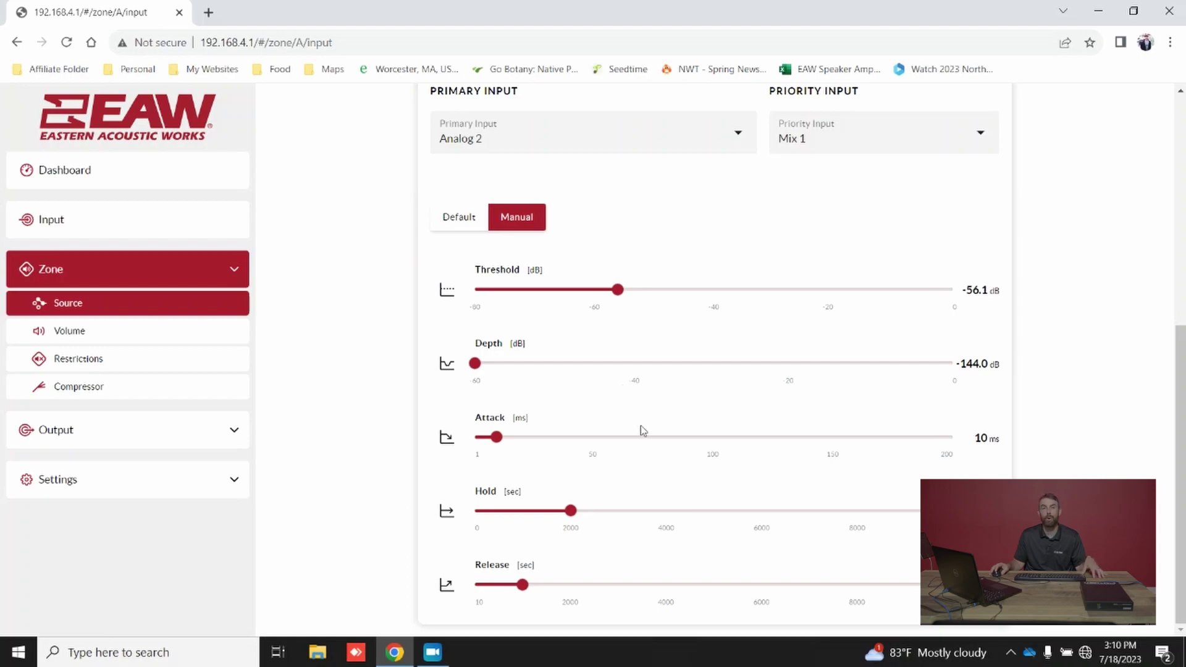
scroll(637, 424, "up", 1)
Switch Zone A back to Priority and raise its threshold from -56.1 dB to -52.4 dB
scroll(638, 424, "up", 6)
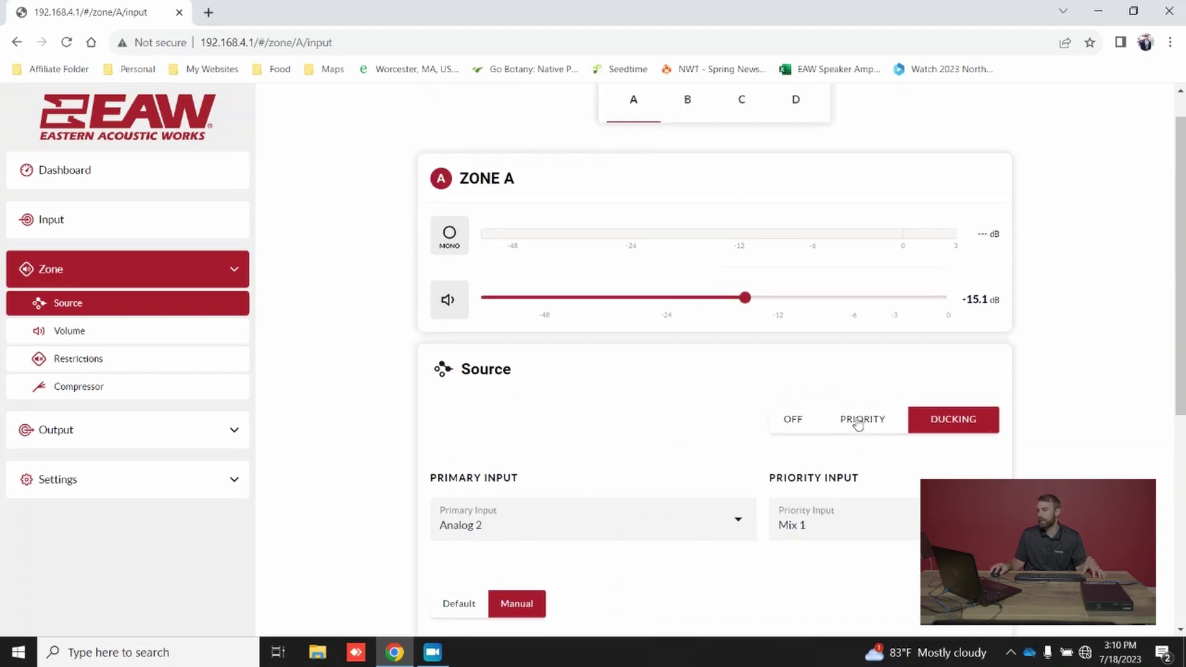
left_click(858, 419)
scroll(686, 376, "down", 5)
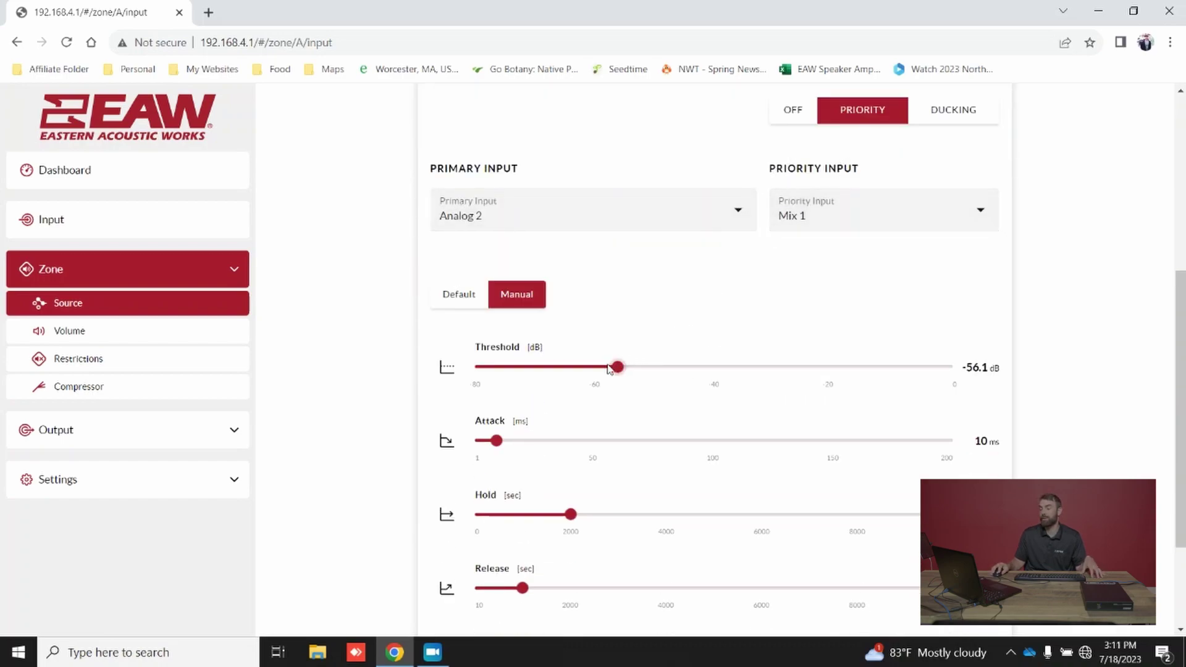
left_click_drag(617, 367, 640, 367)
scroll(602, 427, "down", 1)
scroll(566, 489, "down", 1)
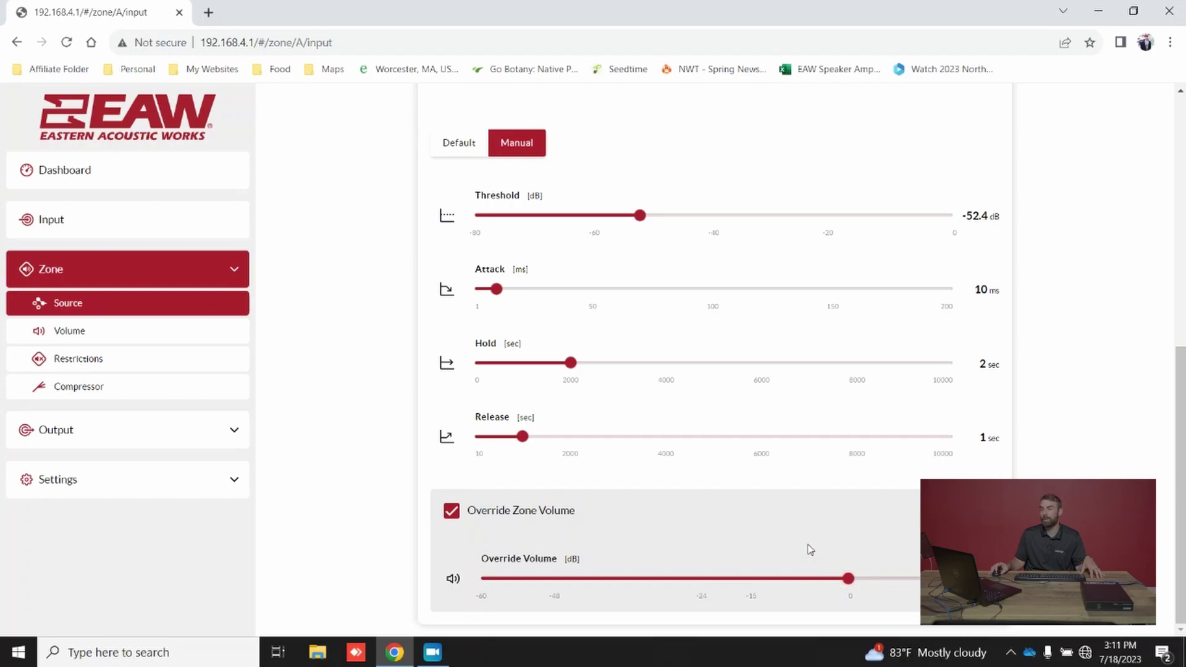
scroll(810, 549, "up", 6)
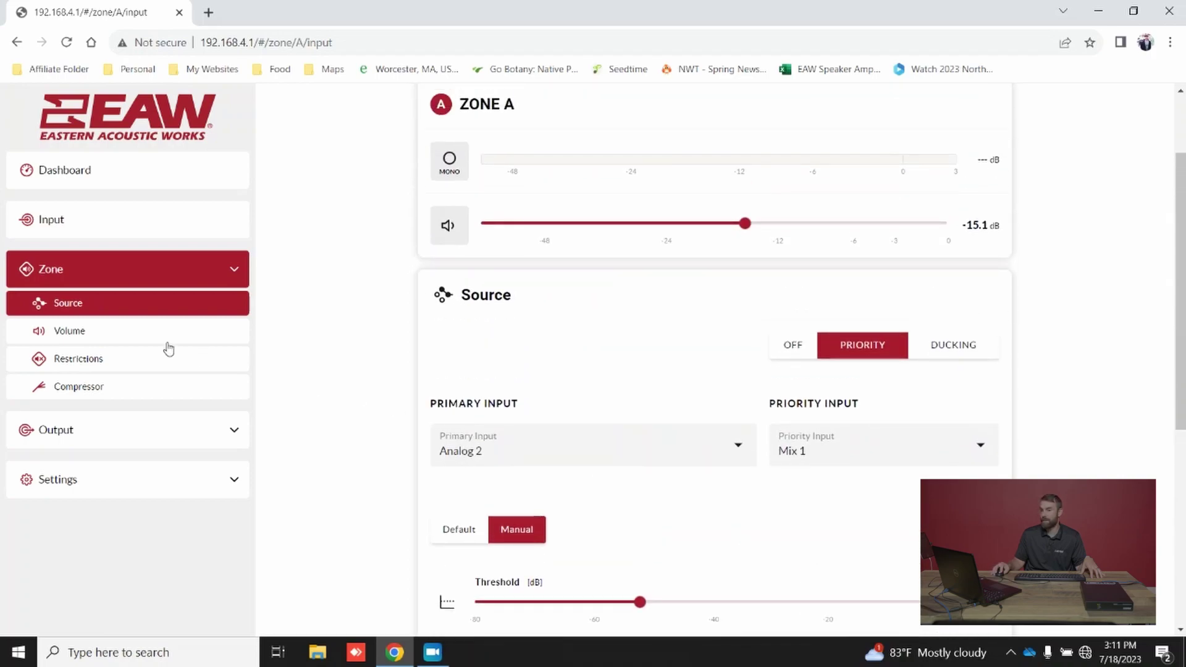
Narrow Zone A's volume range to -30.2 dB minimum and -10 dB maximum, keeping mute allowed
left_click(117, 333)
scroll(263, 335, "down", 3)
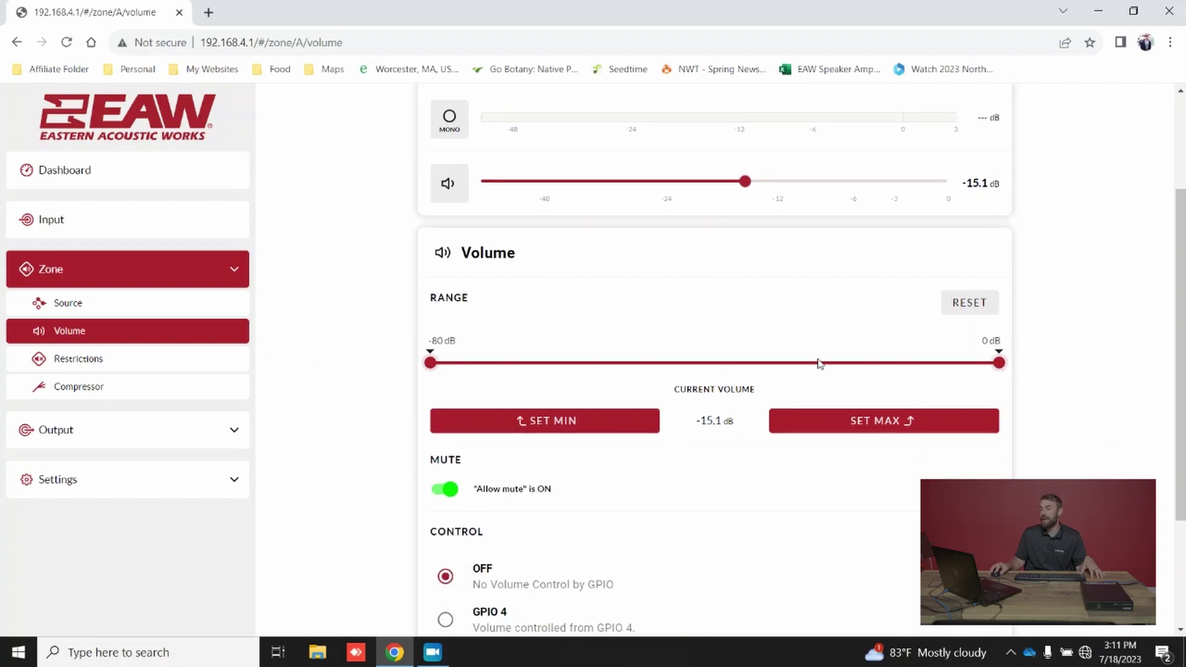
left_click_drag(430, 363, 600, 362)
mouse_move(999, 362)
left_mouse_down()
mouse_move(821, 370)
mouse_move(865, 369)
mouse_move(818, 374)
mouse_move(815, 395)
left_mouse_up()
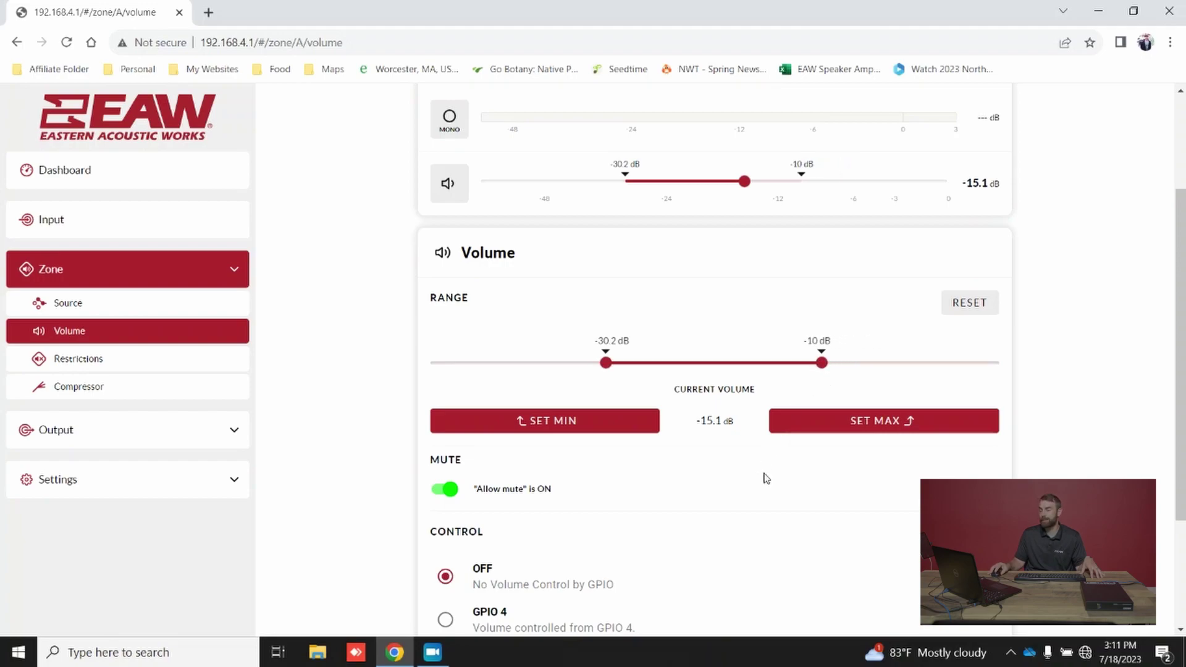
scroll(714, 480, "down", 1)
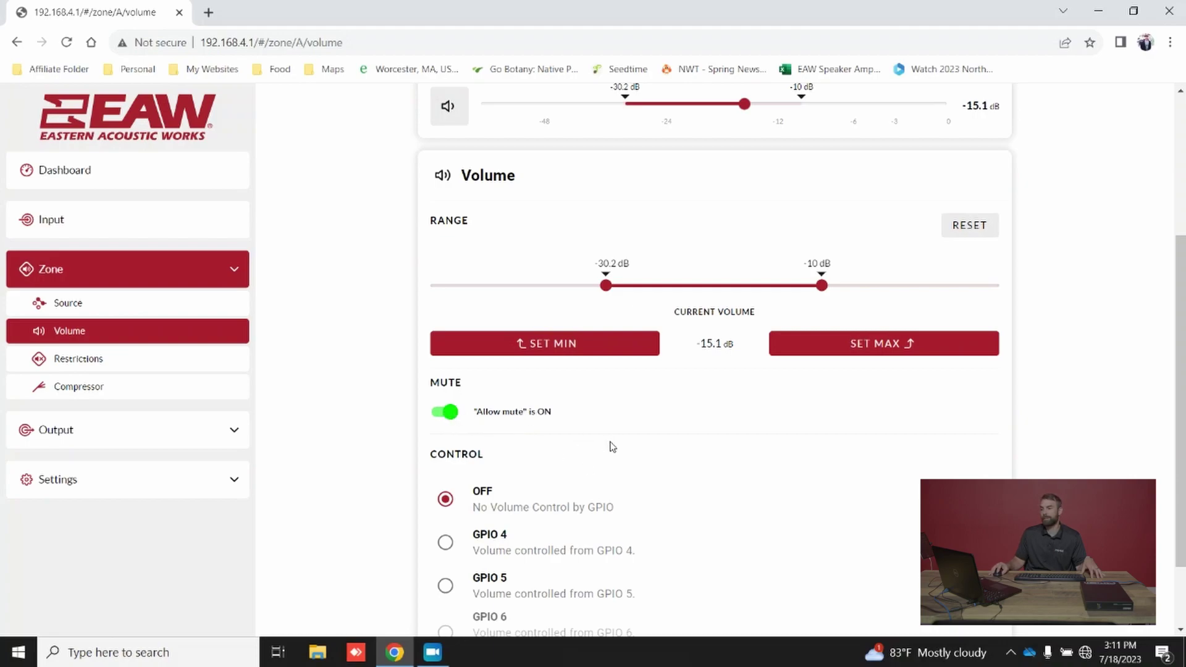
scroll(610, 450, "down", 1)
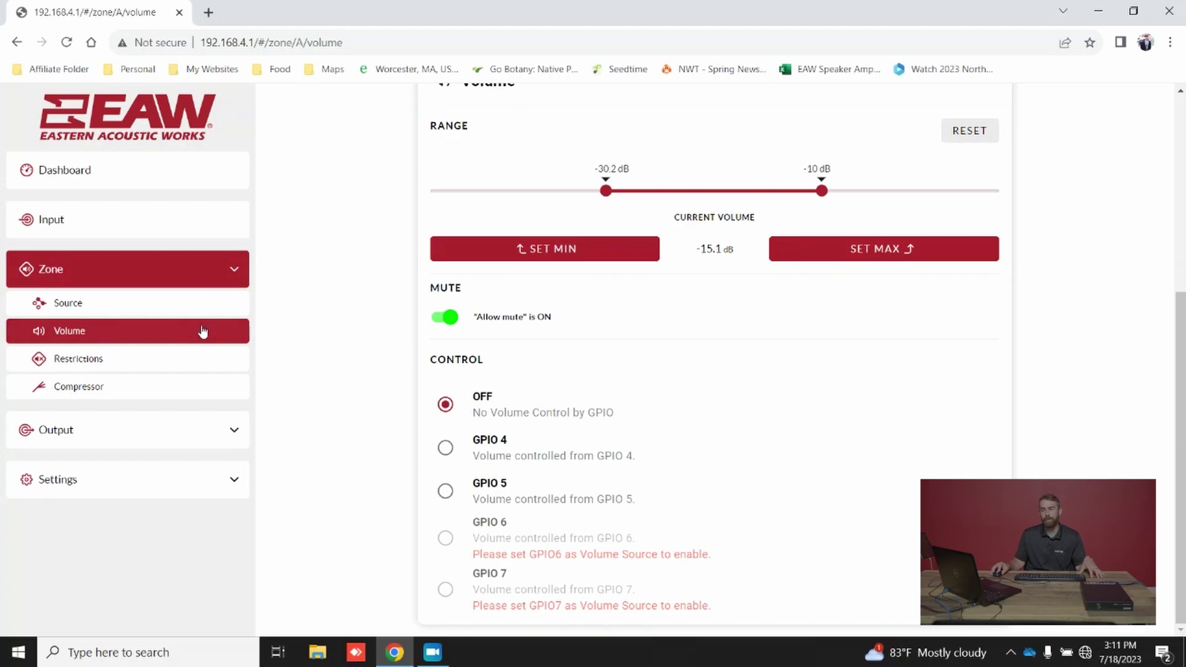
Go through the system information settings to the GPIO pin settings page
left_click(205, 480)
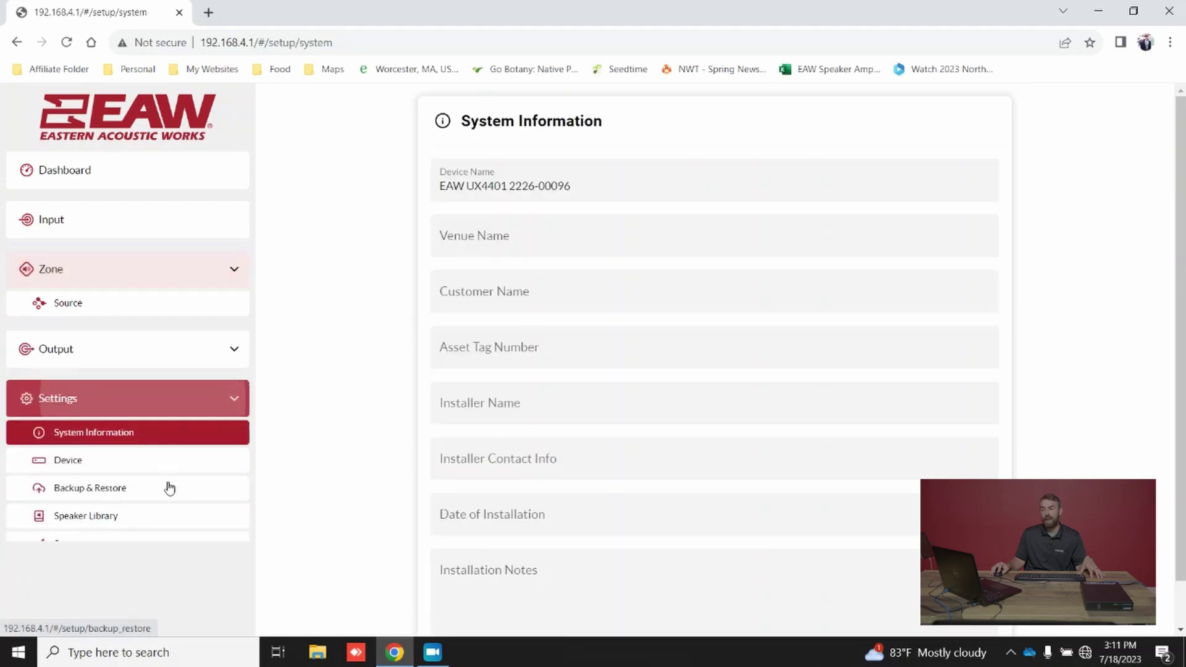
scroll(166, 490, "down", 1)
left_click(105, 562)
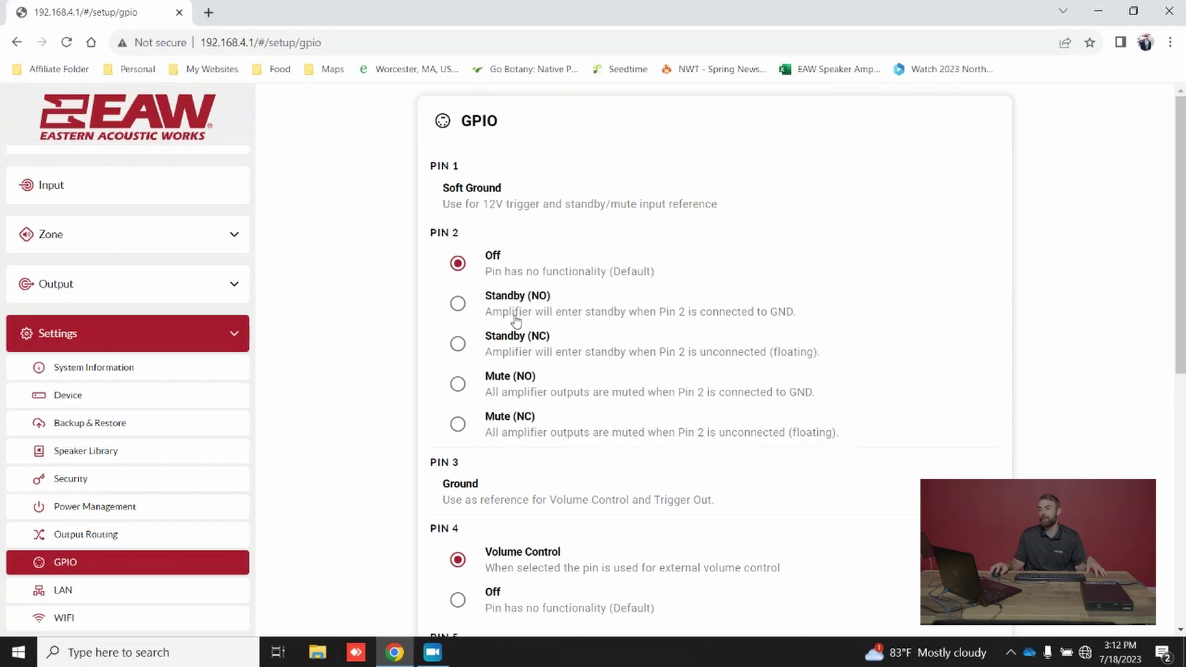
Review GPIO pins down to Pin 8: pins 4–5 Volume Control, 6 Trigger In, 7 Trigger Out
scroll(621, 366, "down", 3)
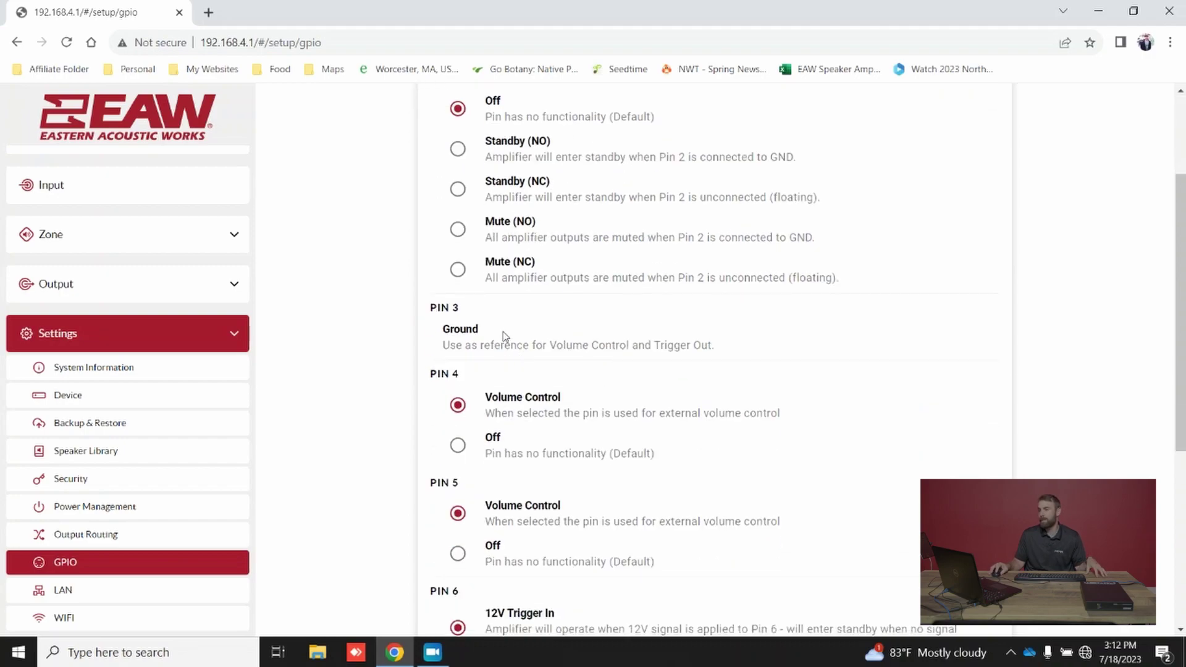
scroll(654, 359, "down", 1)
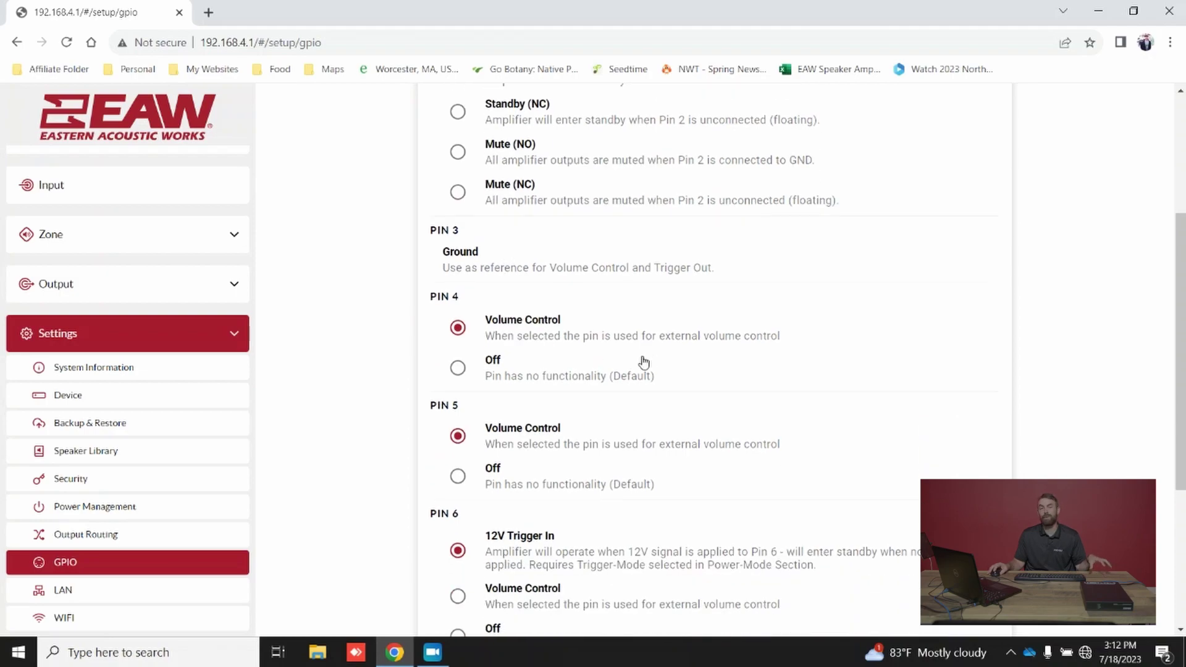
scroll(537, 331, "down", 3)
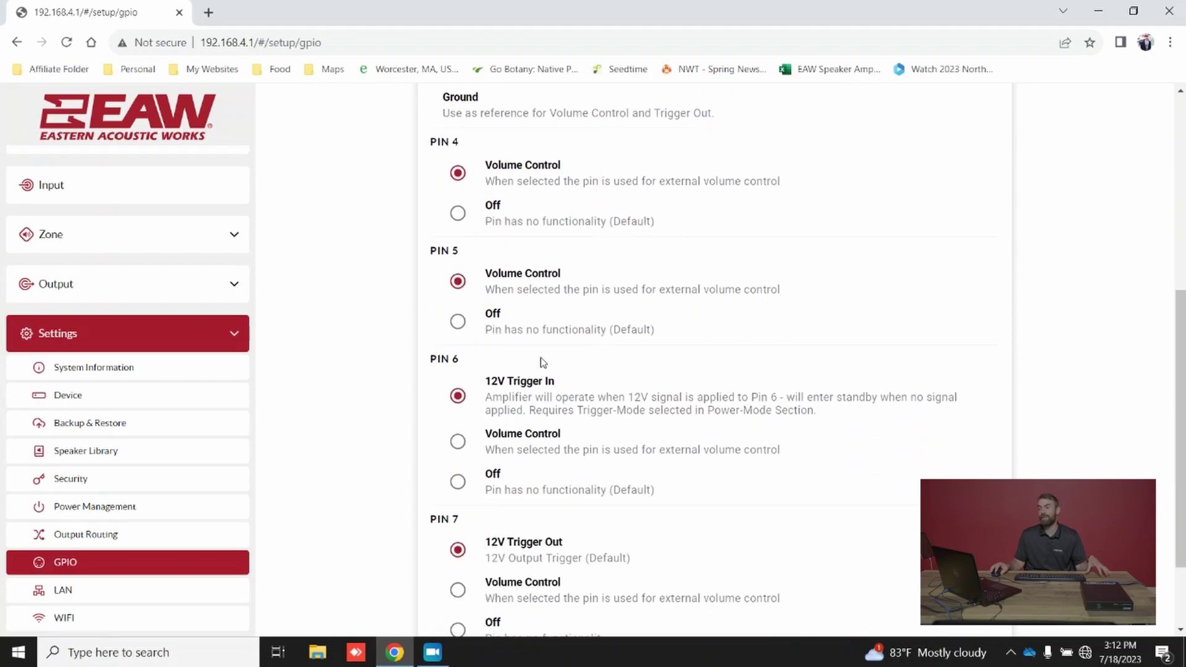
scroll(564, 369, "down", 1)
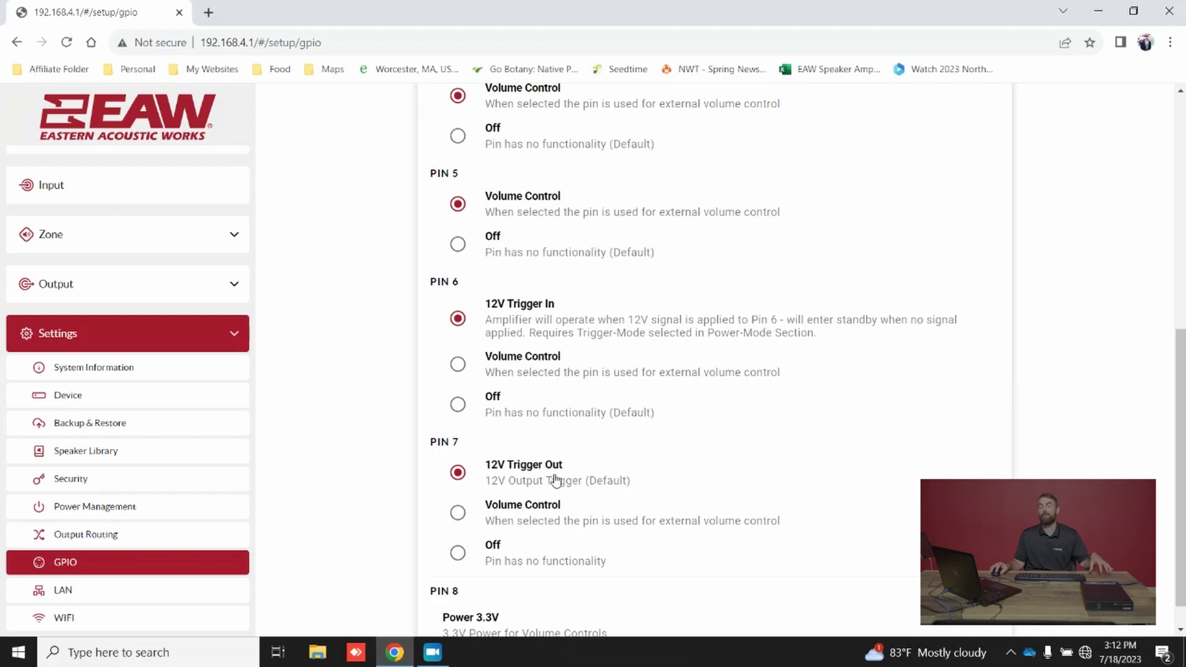
scroll(589, 508, "down", 1)
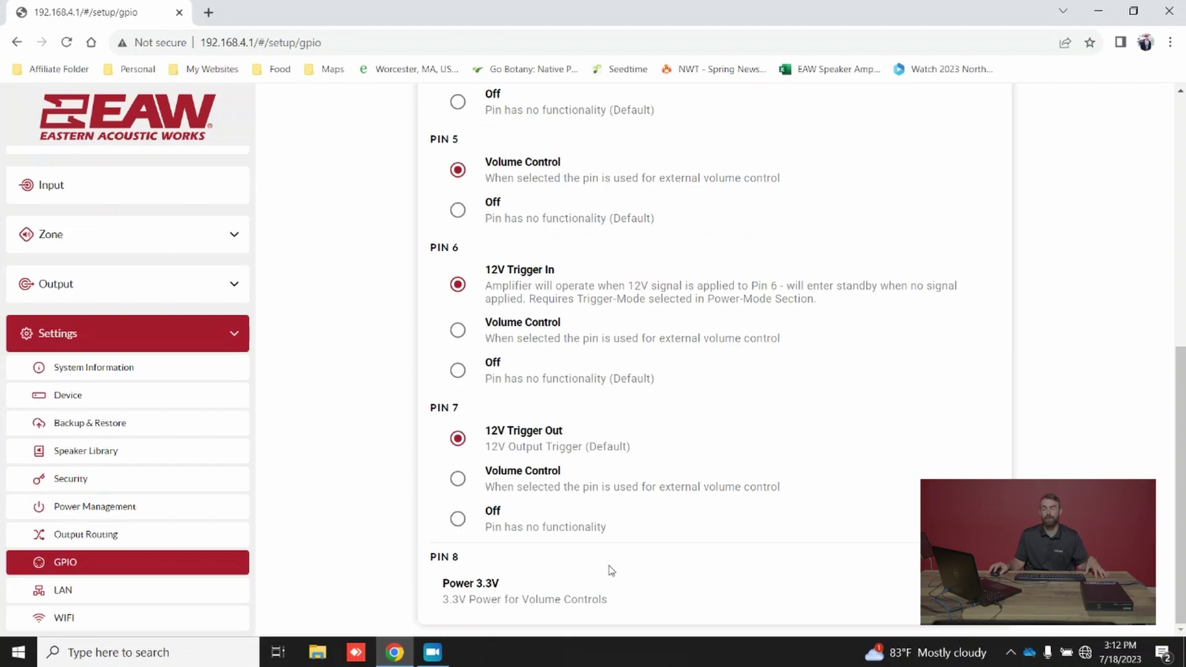
Return to Zone A's Volume page and check its range and GPIO 4/5 volume control, currently Off
left_click(215, 236)
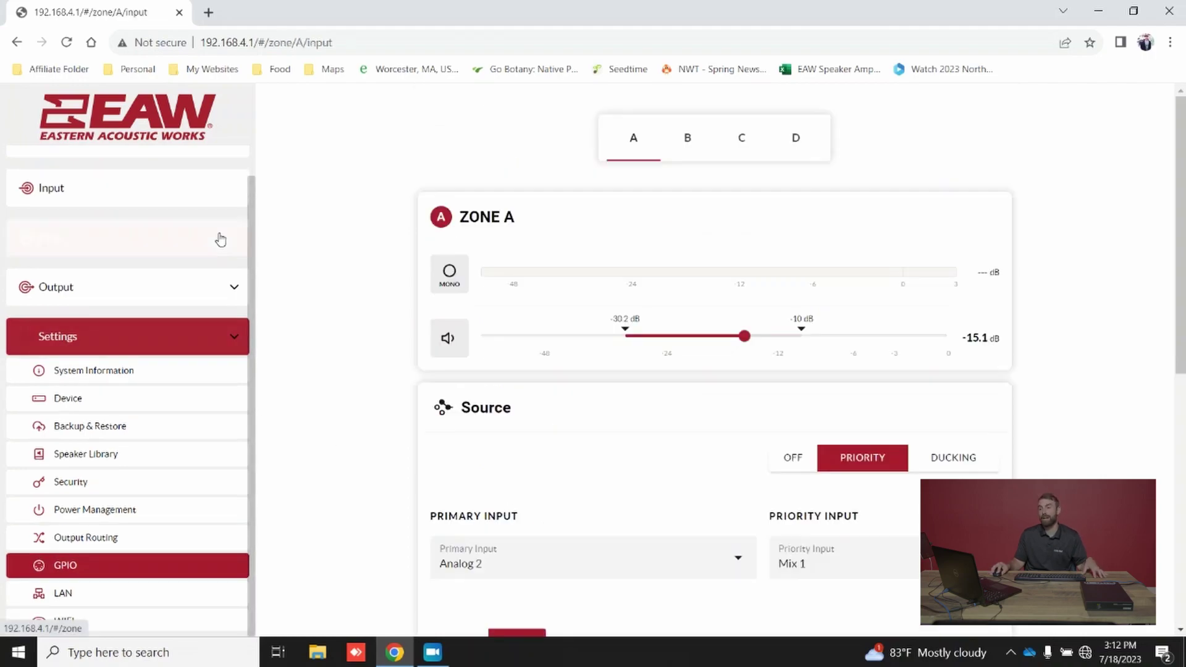
left_click(129, 340)
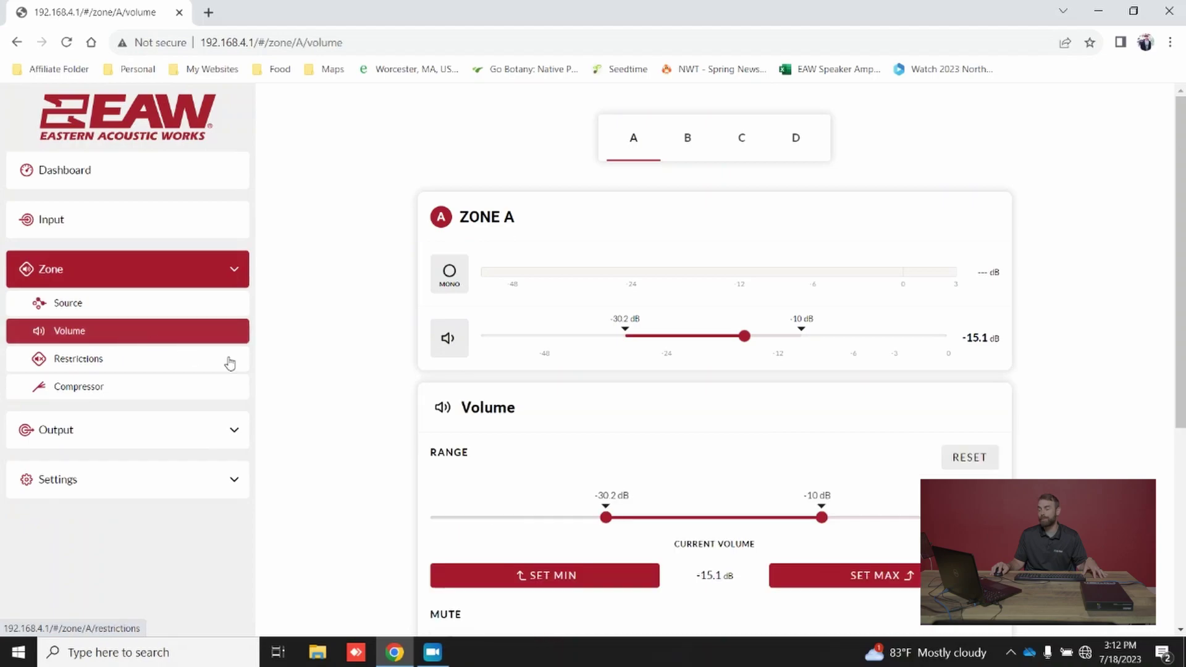
scroll(564, 451, "down", 5)
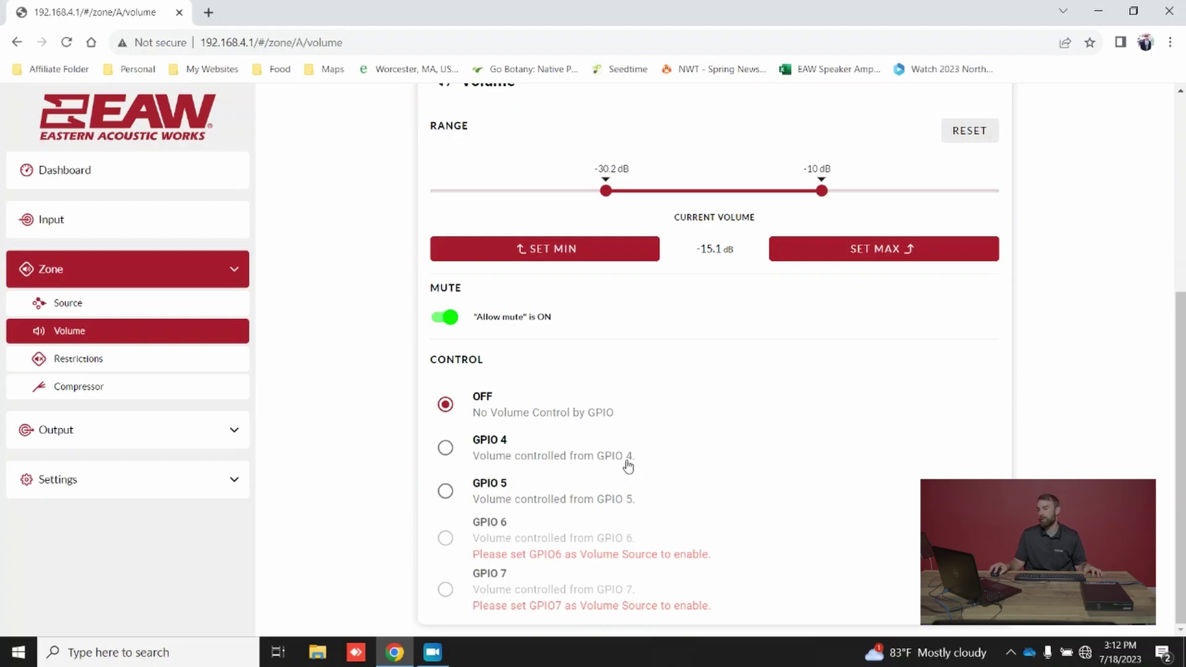
scroll(697, 471, "up", 5)
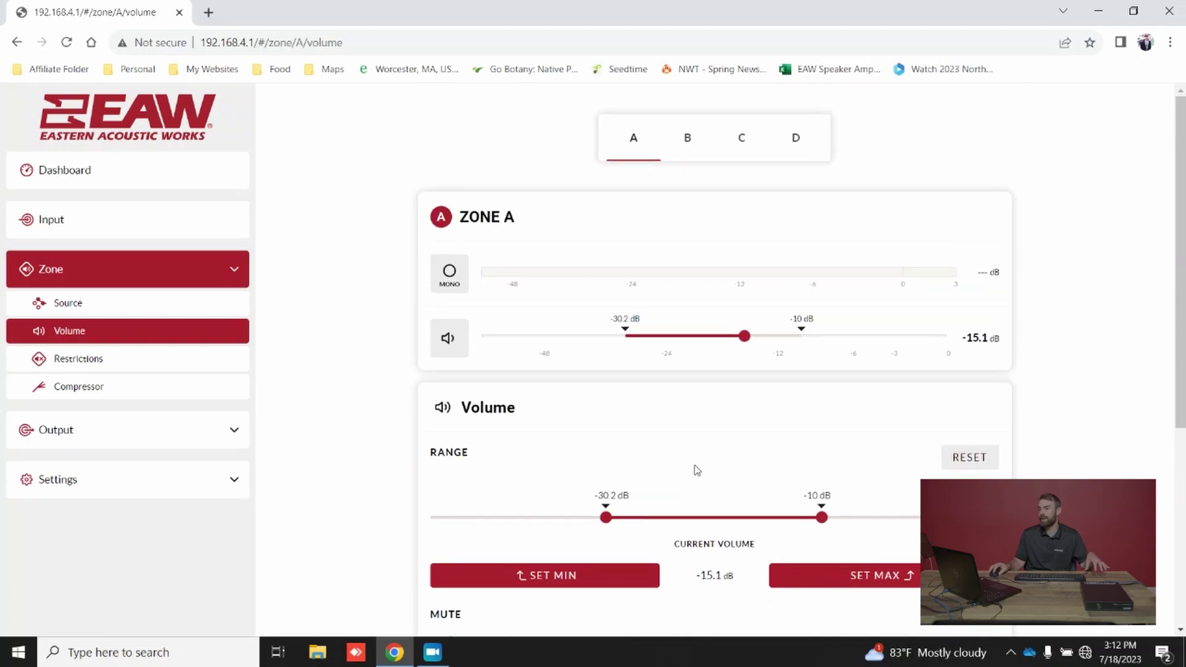
scroll(696, 472, "down", 5)
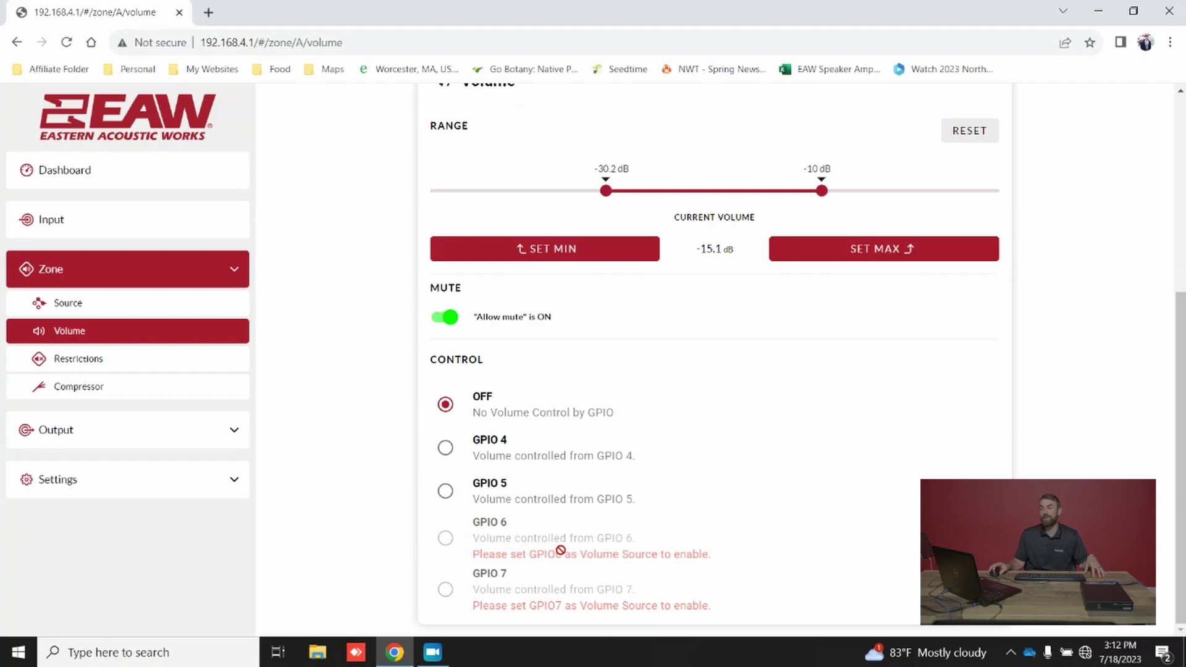
Expand the SPDIF entries in Zone A's input restrictions, then go to Zone A's Compressor page
left_click(99, 366)
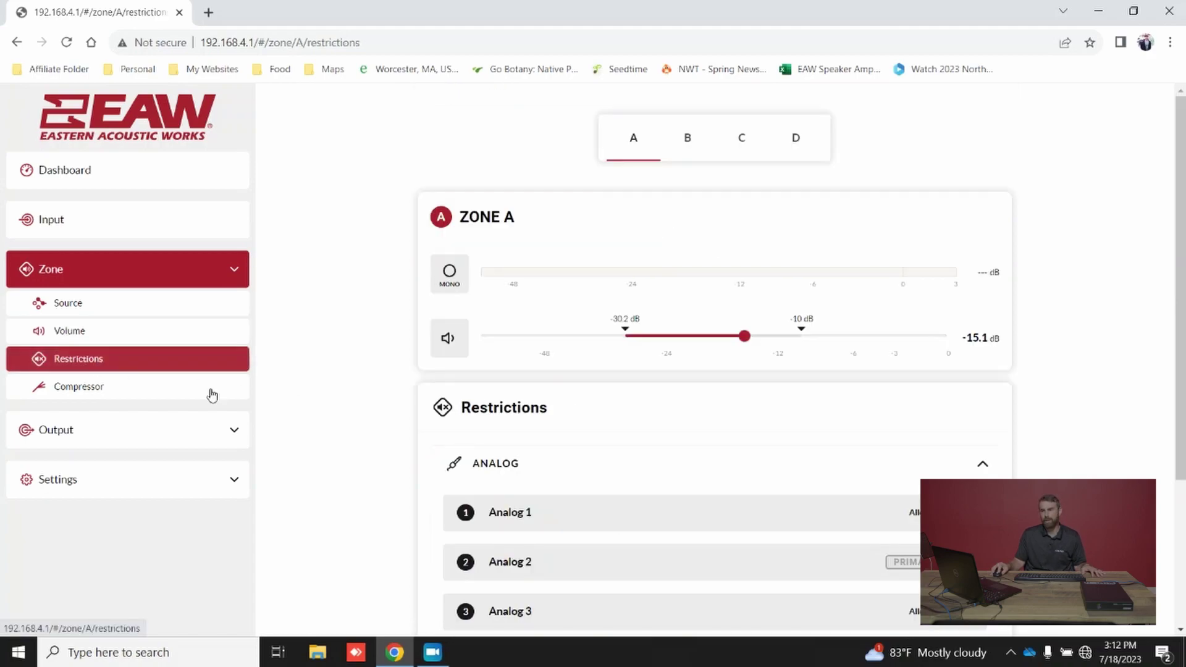
scroll(570, 413, "down", 1)
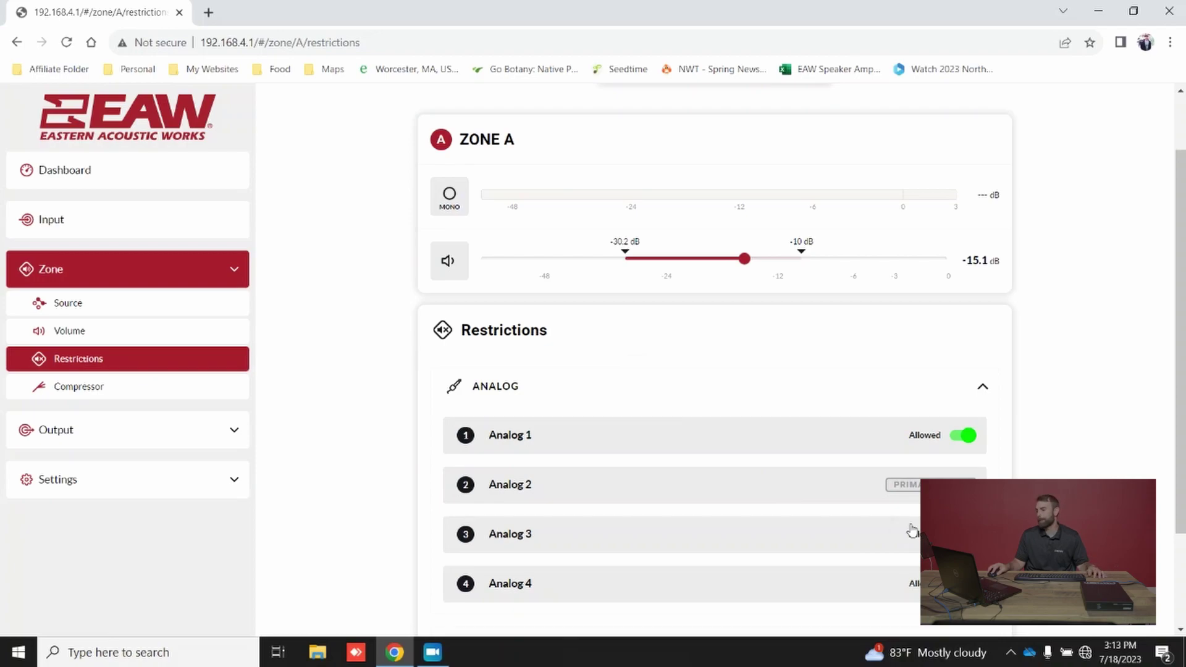
scroll(861, 511, "down", 2)
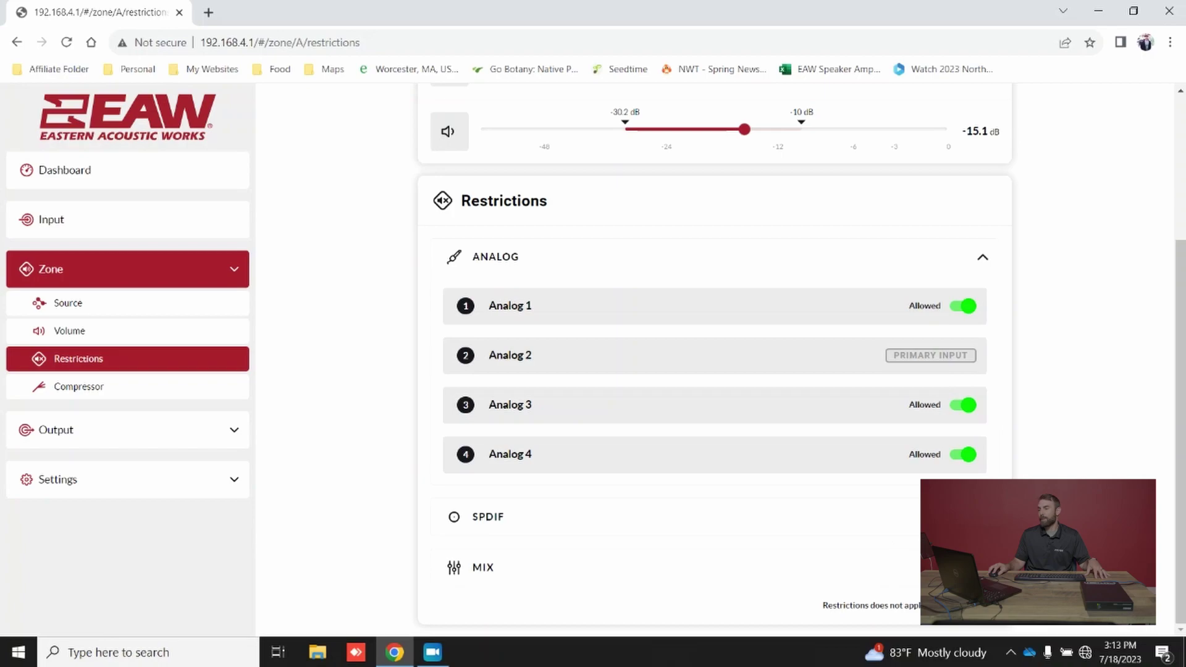
left_click(983, 517)
scroll(903, 537, "down", 1)
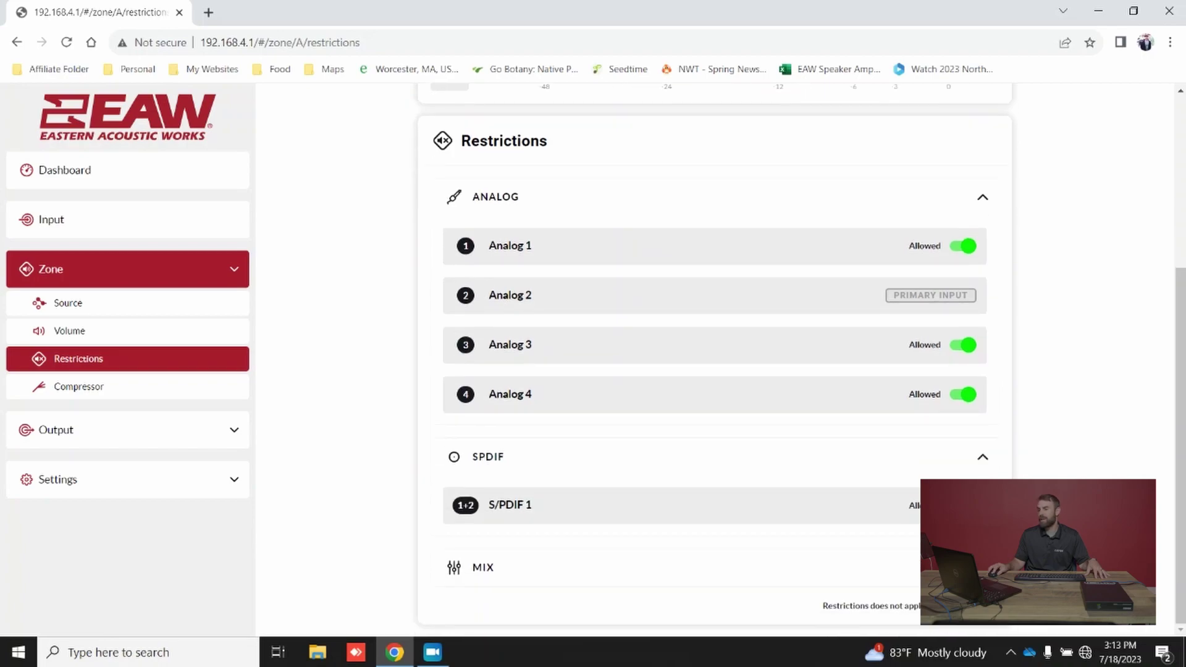
scroll(902, 537, "down", 1)
scroll(902, 537, "down", 2)
scroll(903, 537, "up", 4)
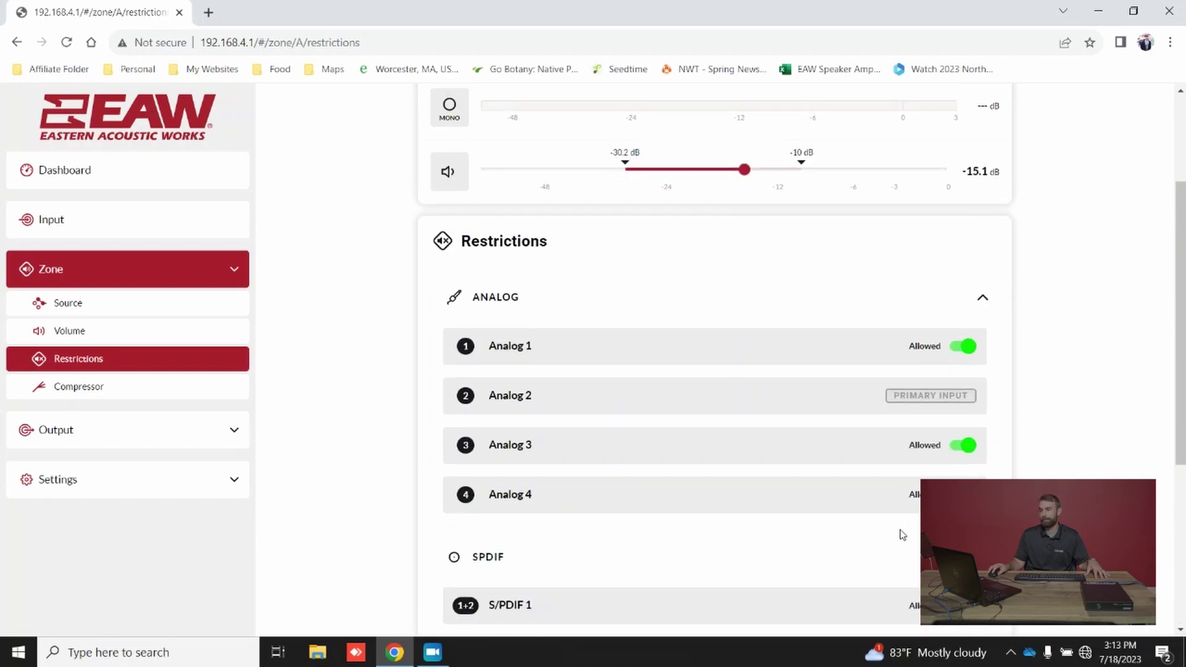
left_click(141, 386)
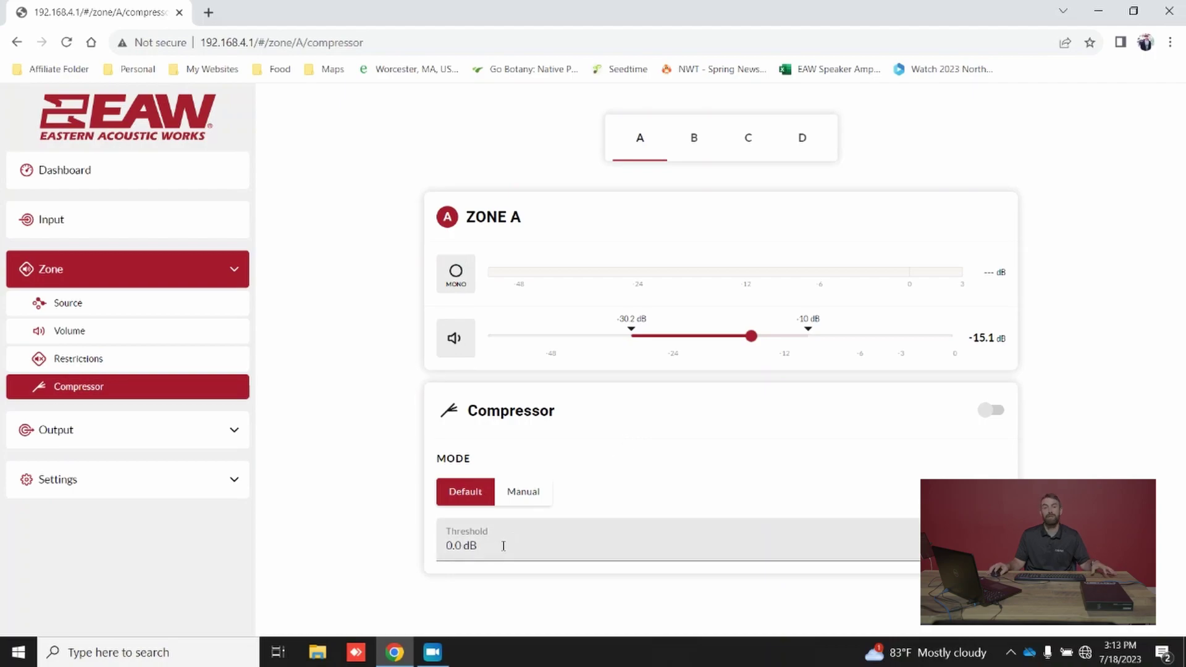
Set Zone A's compressor mode to Manual and view its attack 45.0 ms and ratio 10.0
left_click(523, 492)
scroll(692, 495, "down", 3)
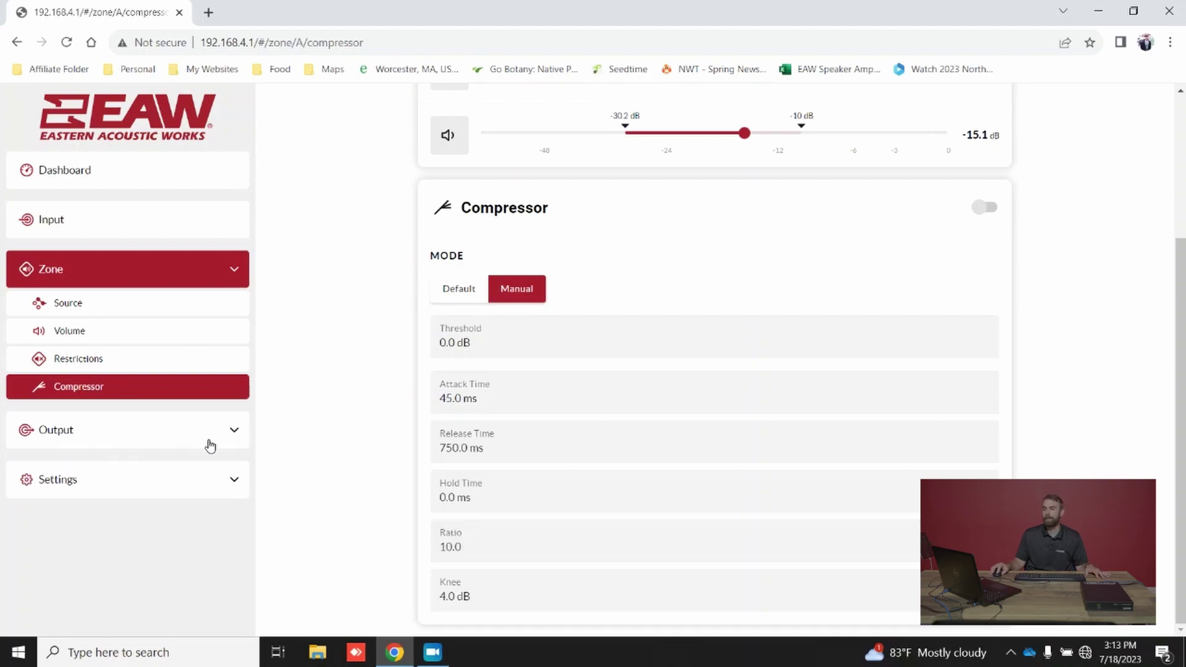
Try Output CH 1's polarity and mute toggles, leaving both at normal, unmuted settings
left_click(230, 432)
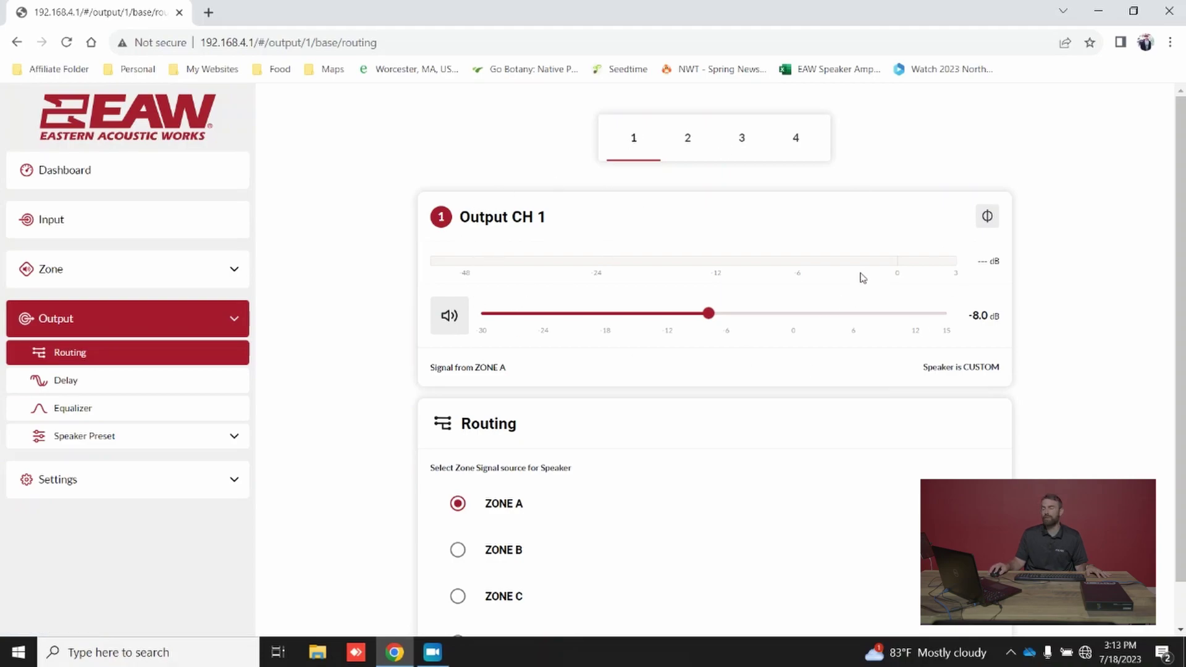
left_click(988, 220)
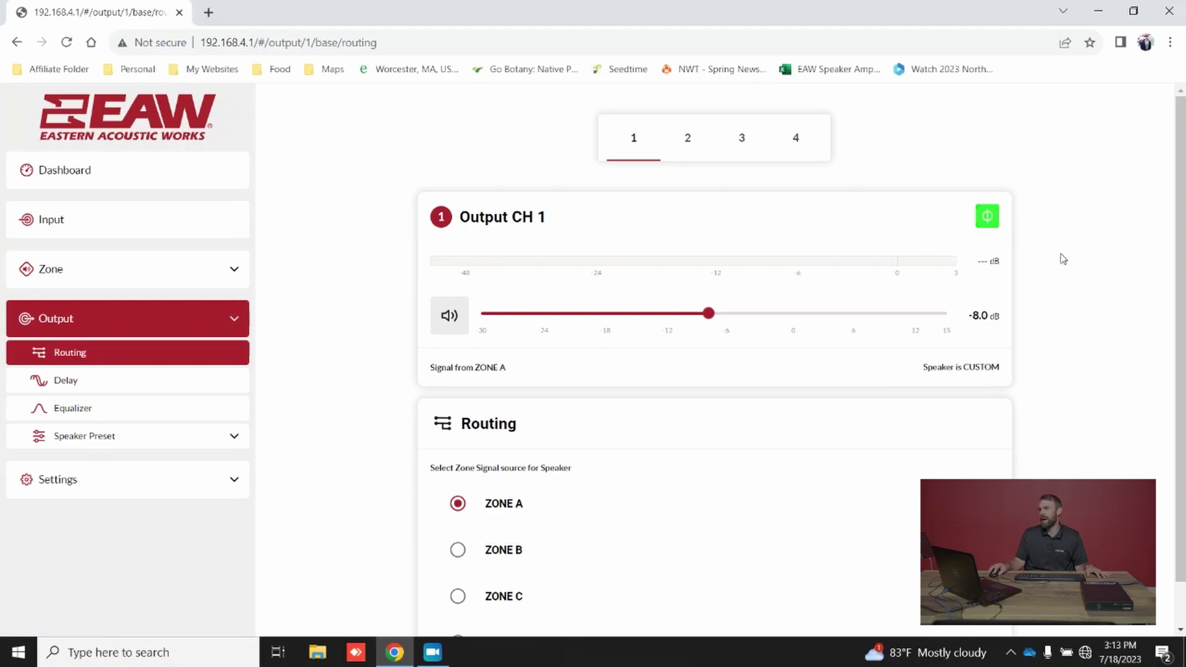
left_click(986, 218)
left_click(987, 217)
left_click(987, 217)
left_click(450, 317)
left_click(451, 317)
Set Output CH 1's level to -7.8 dB with Zone B as its source, then view its delay
mouse_move(705, 314)
left_mouse_down()
mouse_move(718, 313)
mouse_move(697, 319)
left_mouse_up()
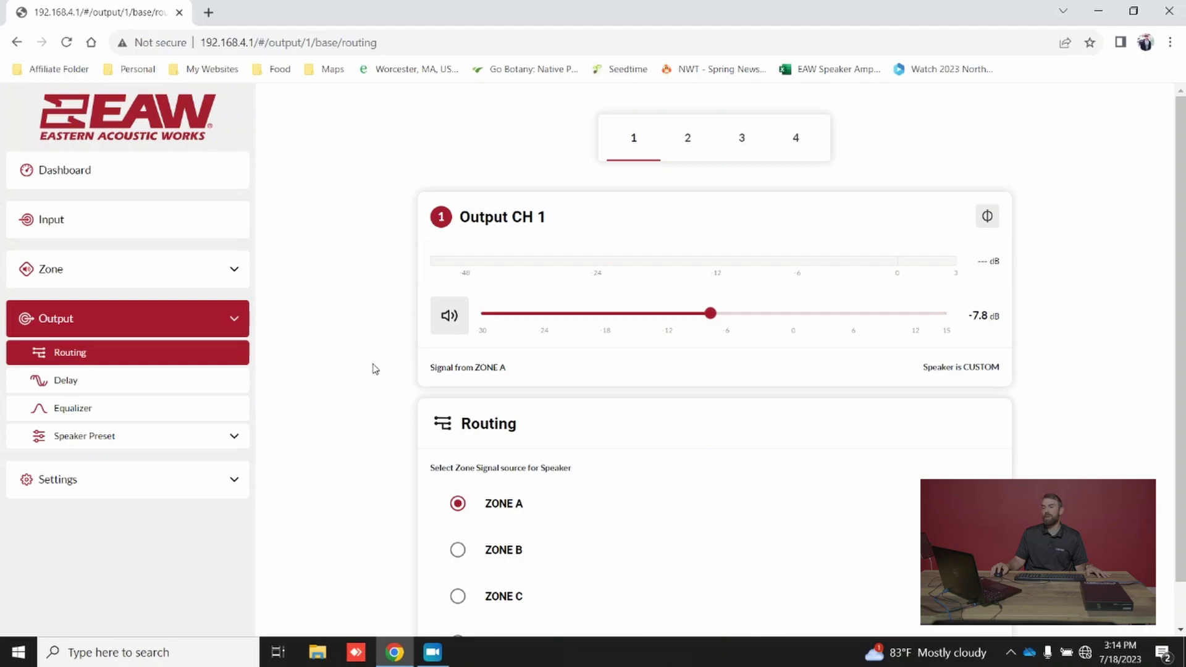
scroll(373, 369, "down", 1)
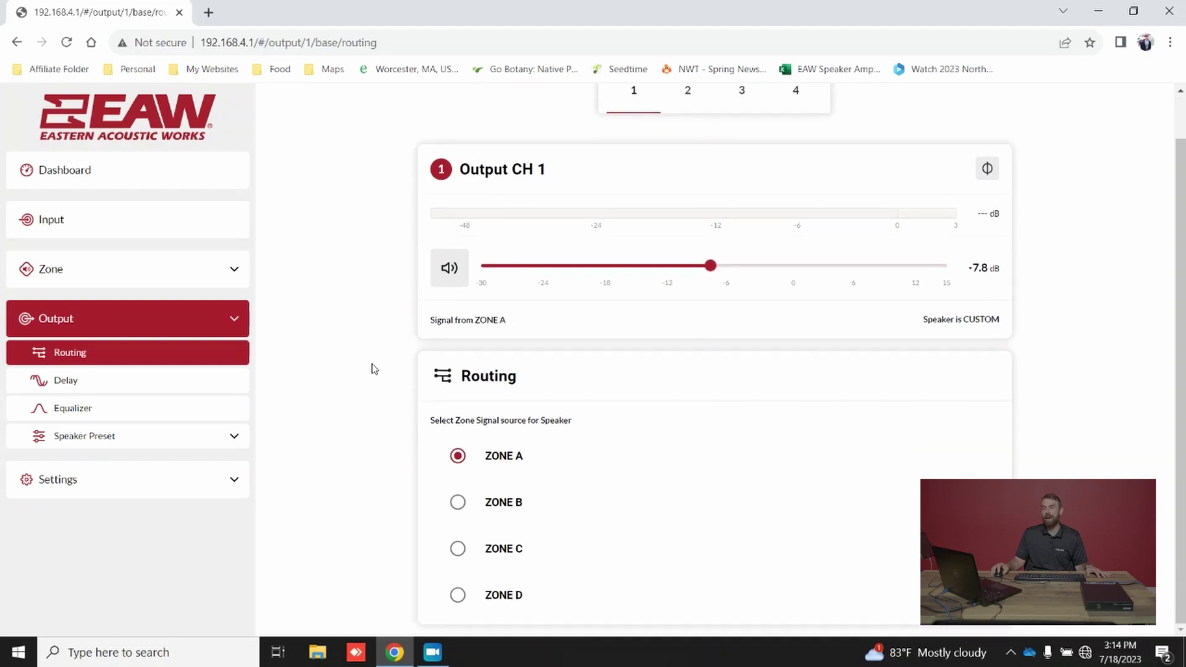
left_click(459, 504)
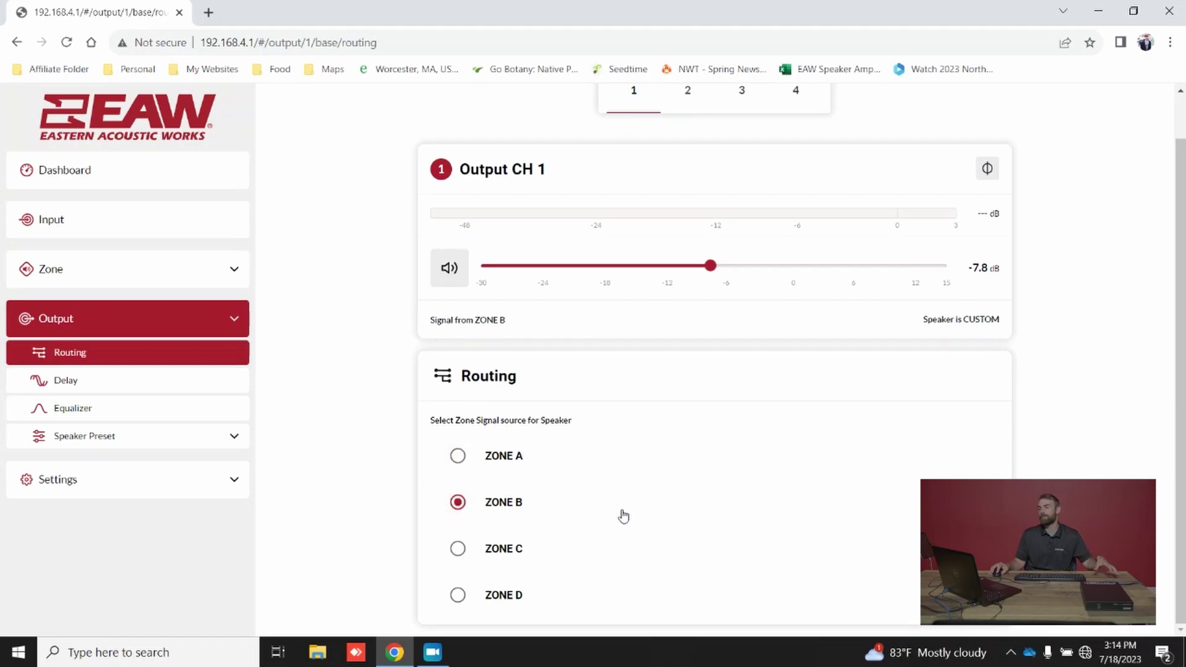
left_click(190, 390)
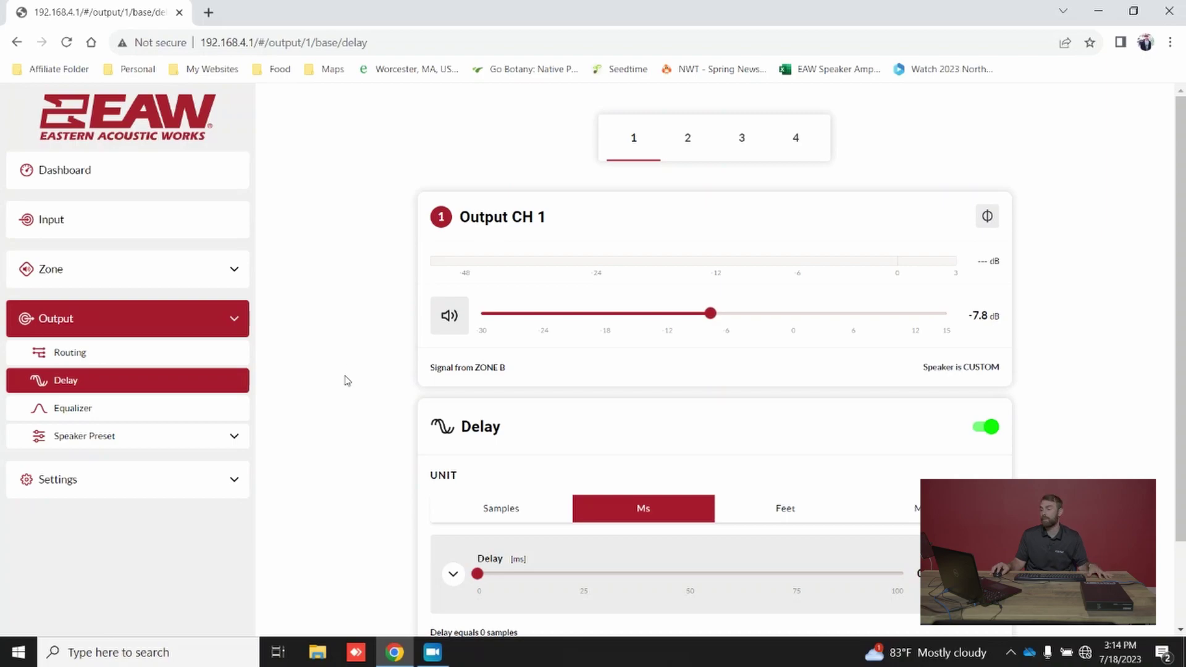
Try each delay unit and the on/off switch, leaving CH 1's delay on and shown in milliseconds
scroll(386, 395, "down", 2)
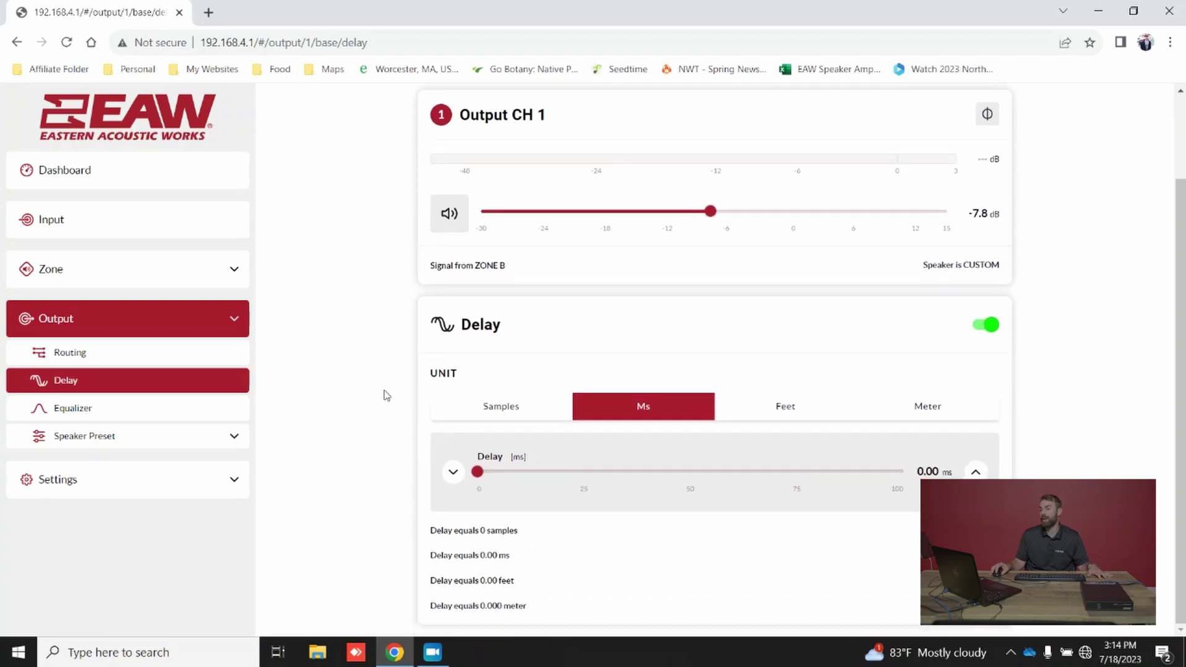
left_click(493, 412)
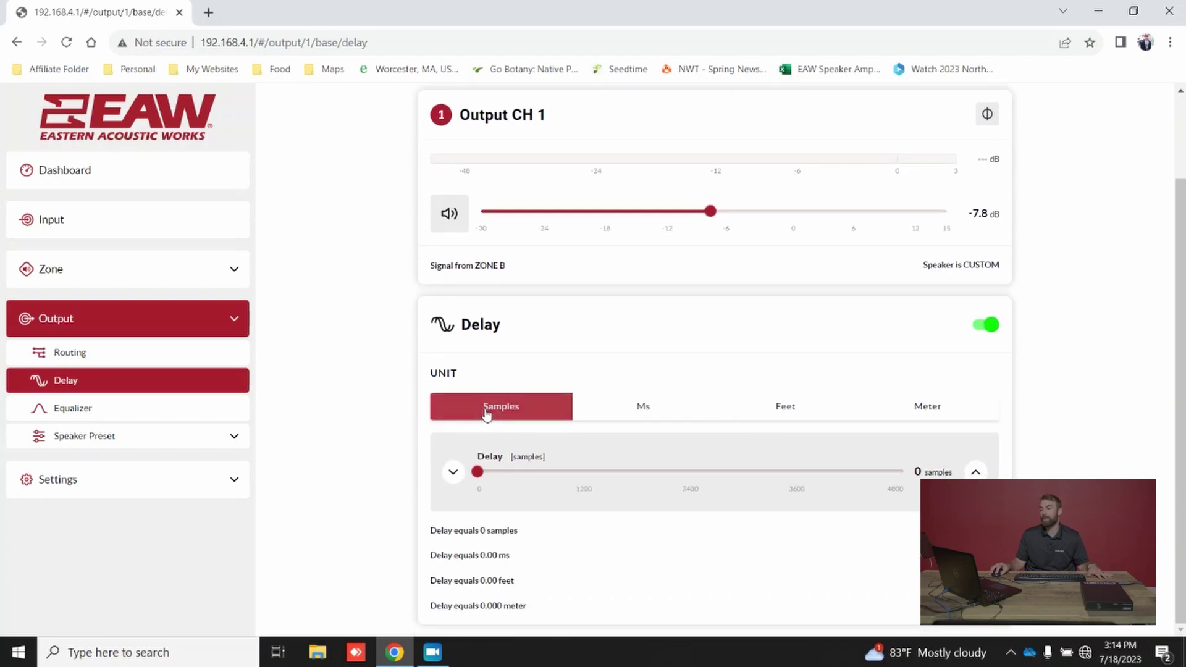
left_click(649, 413)
left_click(786, 413)
left_click(920, 410)
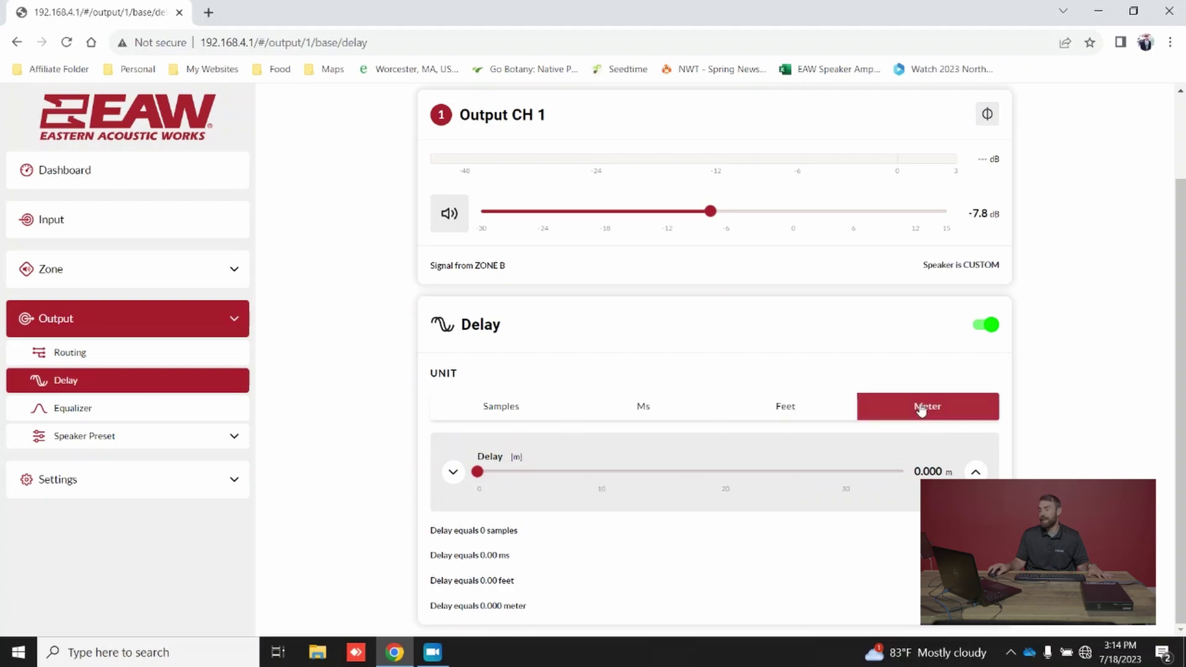
left_click(991, 327)
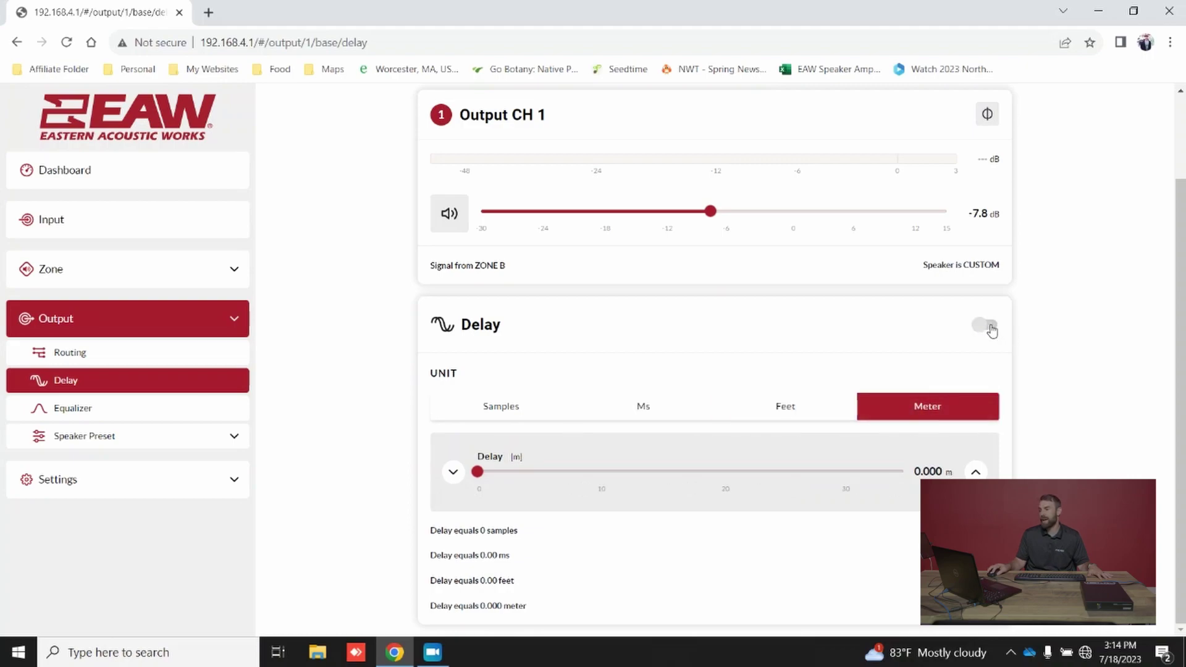
left_click(991, 331)
left_click(993, 330)
left_click(995, 329)
left_click(989, 326)
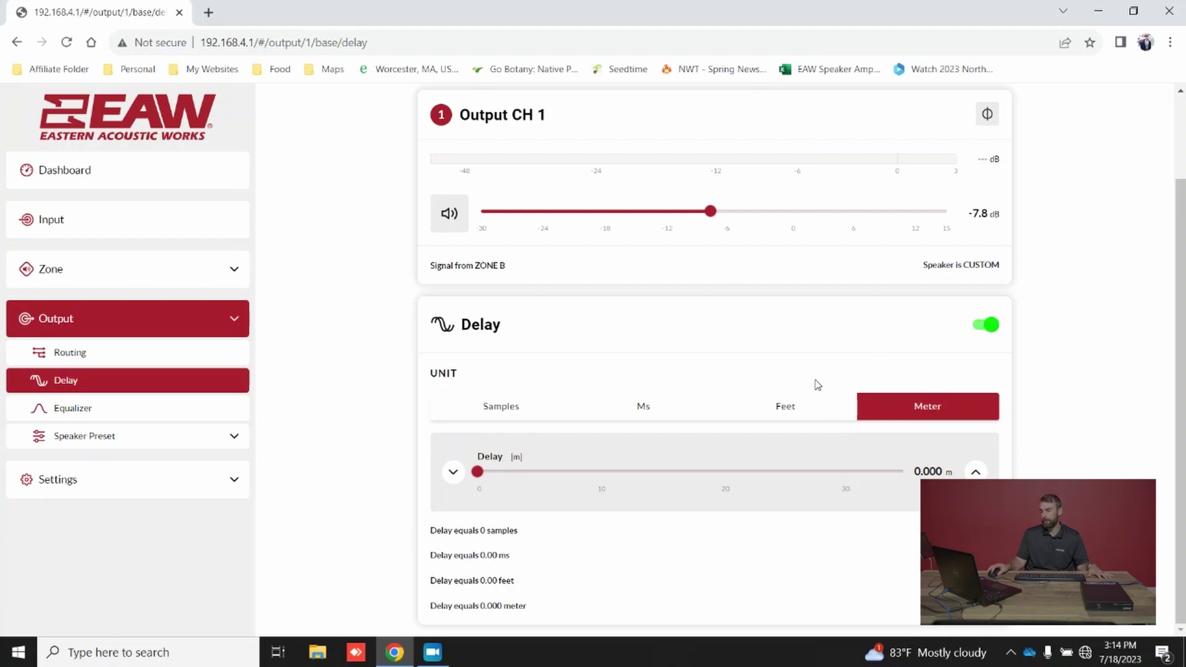
left_click(604, 418)
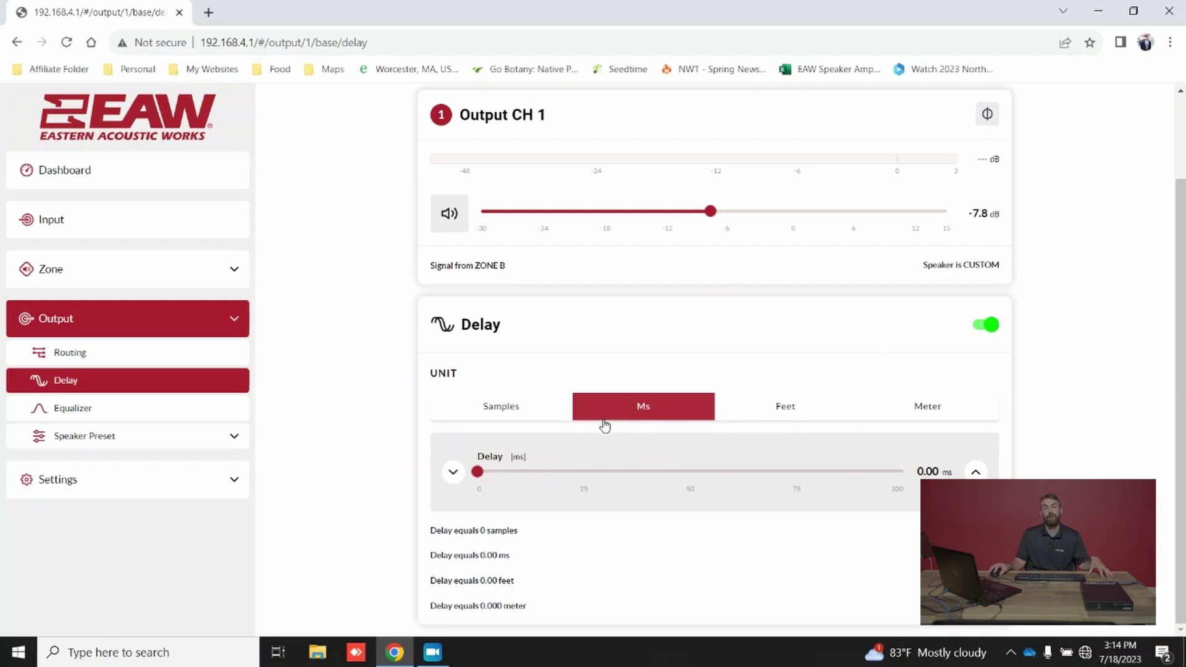
Set Output CH 1's delay to 35.20 ms (1690 samples) and move to the Equalizer page
left_click_drag(477, 472, 625, 495)
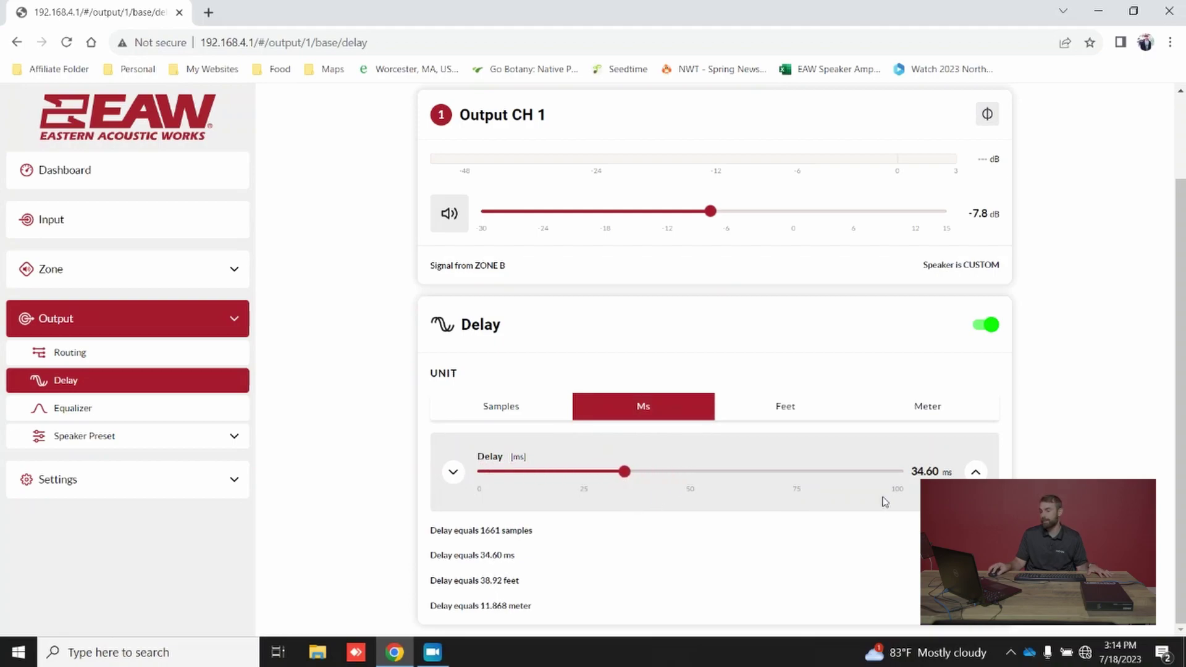
left_click(975, 473)
left_click(975, 473)
left_click(975, 473)
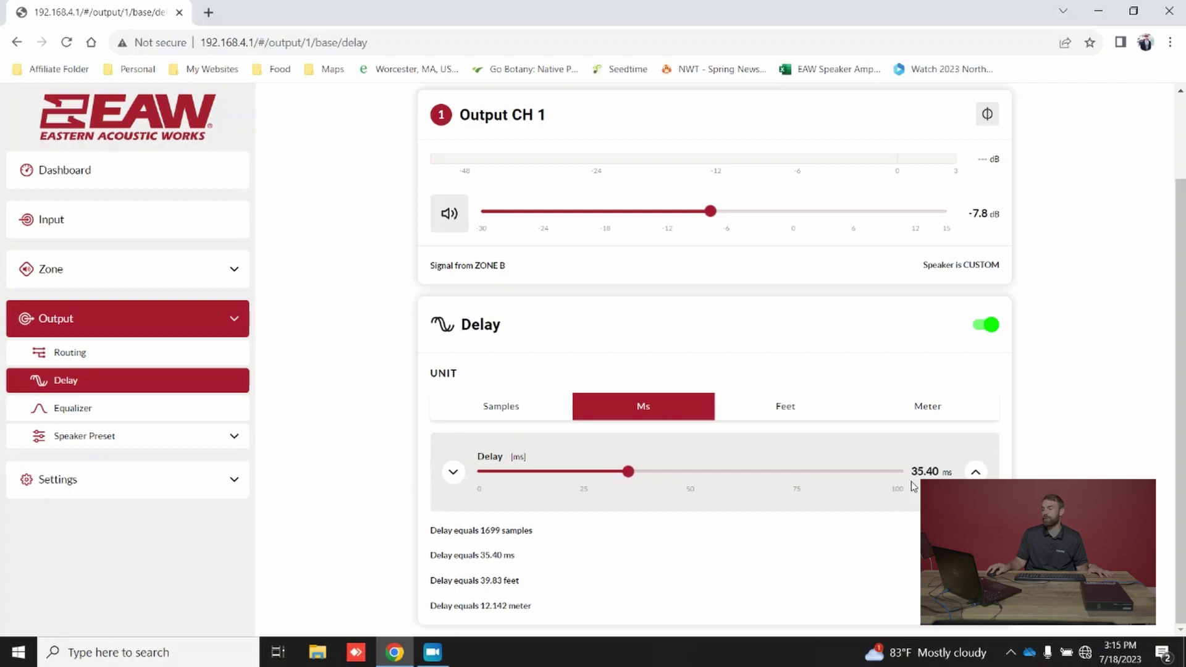
left_click(454, 474)
left_click(454, 473)
left_click(454, 474)
left_click(454, 473)
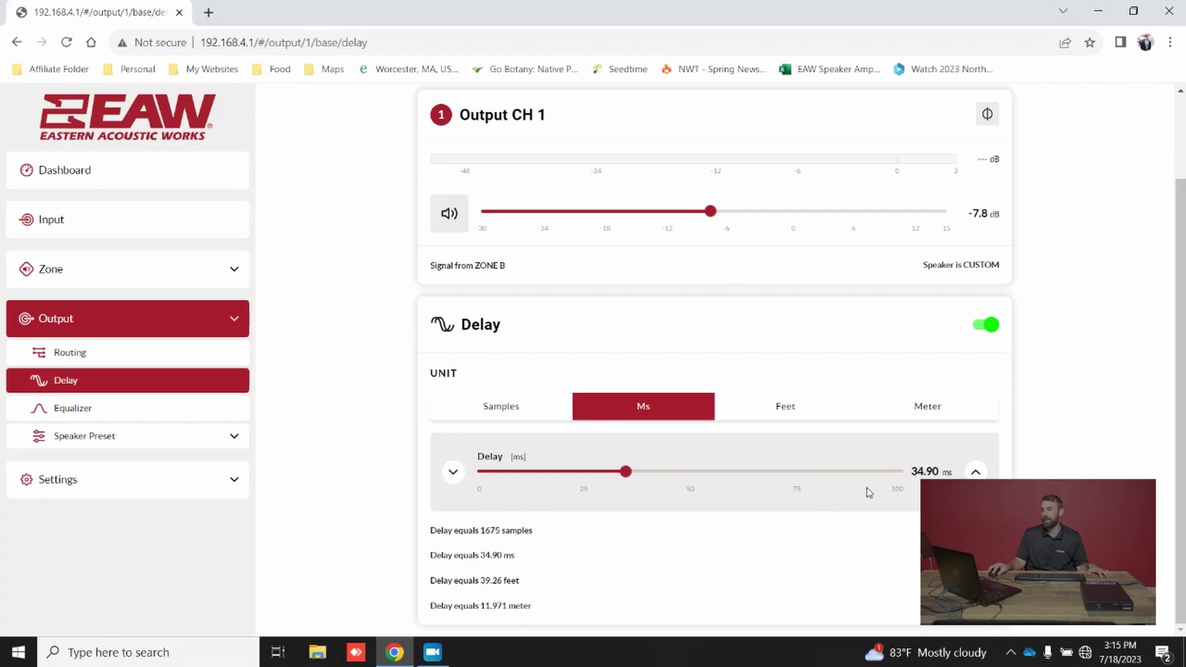
left_click(973, 473)
left_click(974, 473)
left_click(974, 473)
left_click(133, 409)
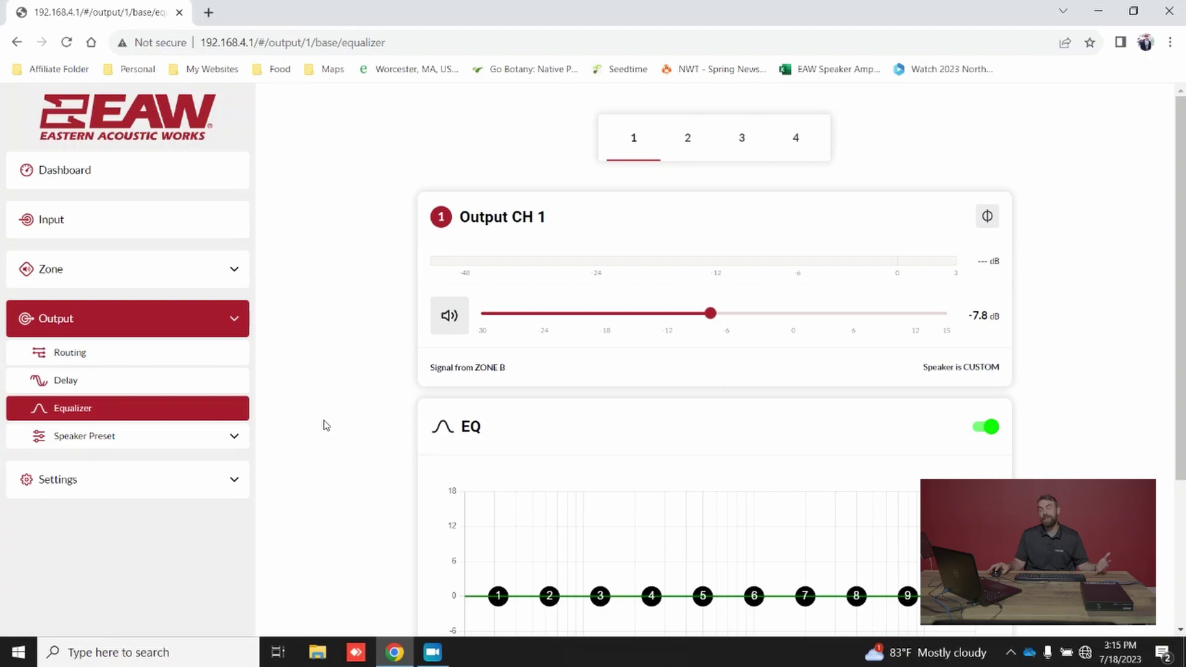
In the full EQ editor, cut band 1 by 7 dB at 47 Hz with Q 1.6
scroll(498, 454, "down", 1)
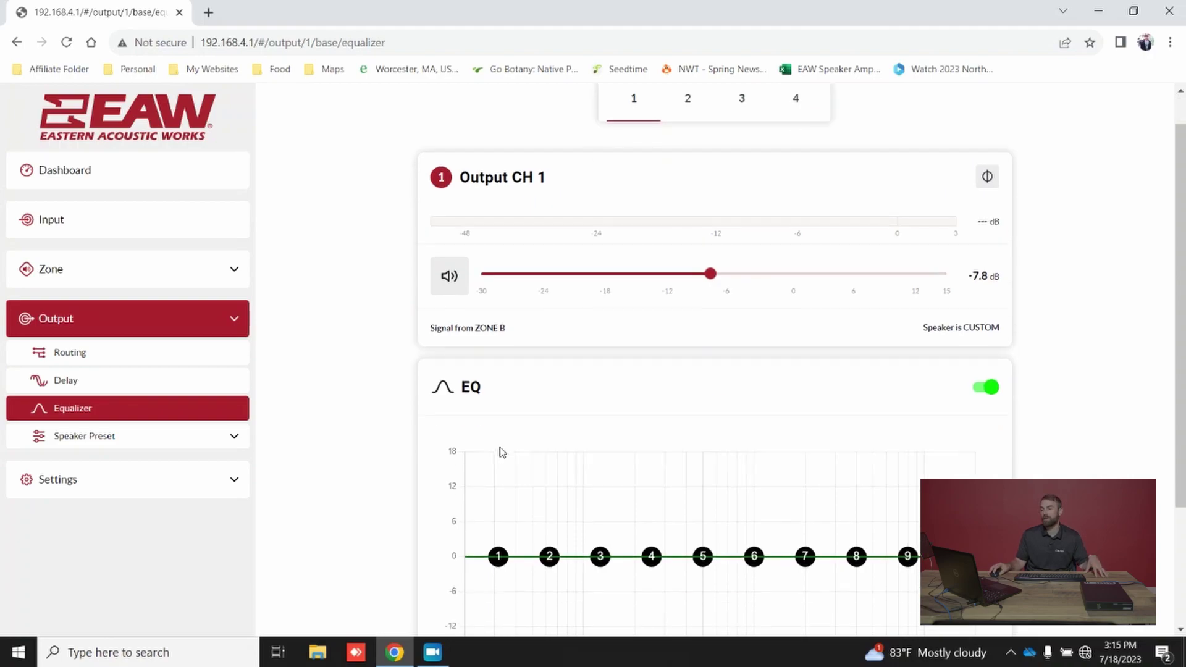
scroll(493, 455, "down", 2)
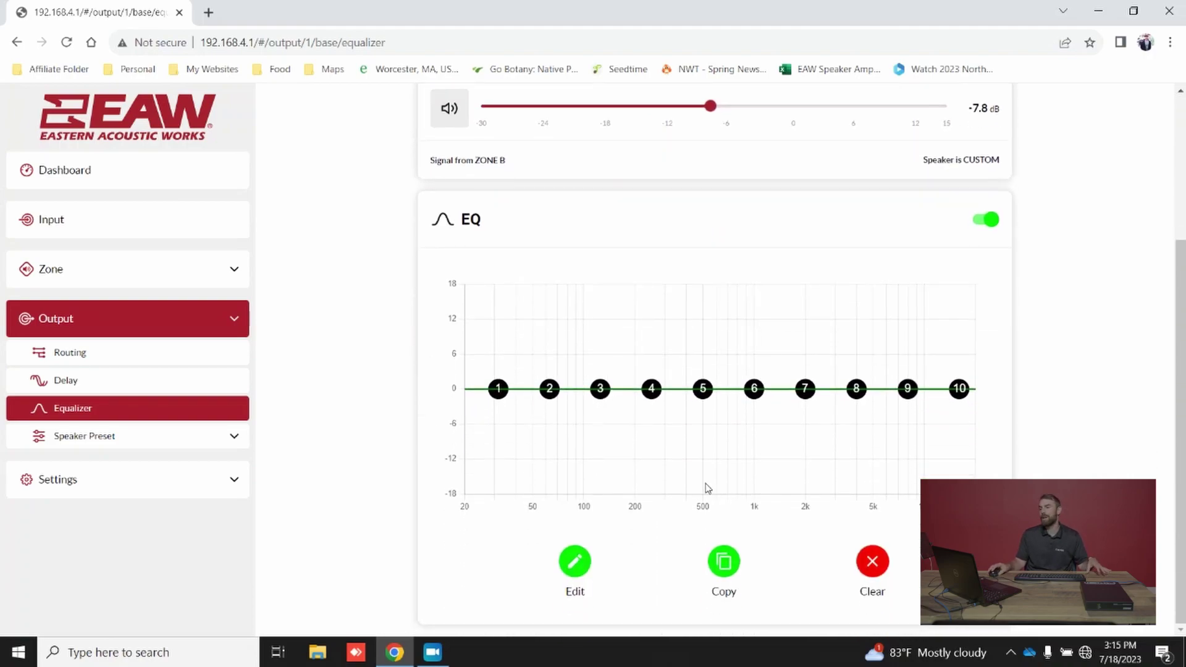
left_click(576, 562)
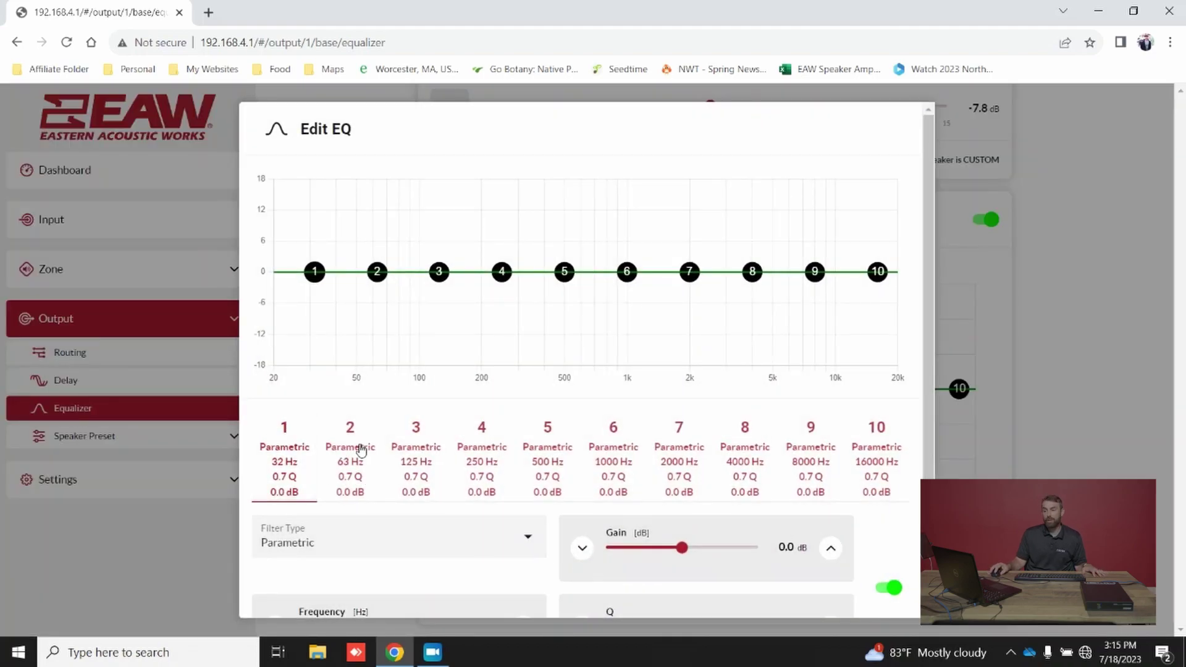
scroll(361, 451, "down", 1)
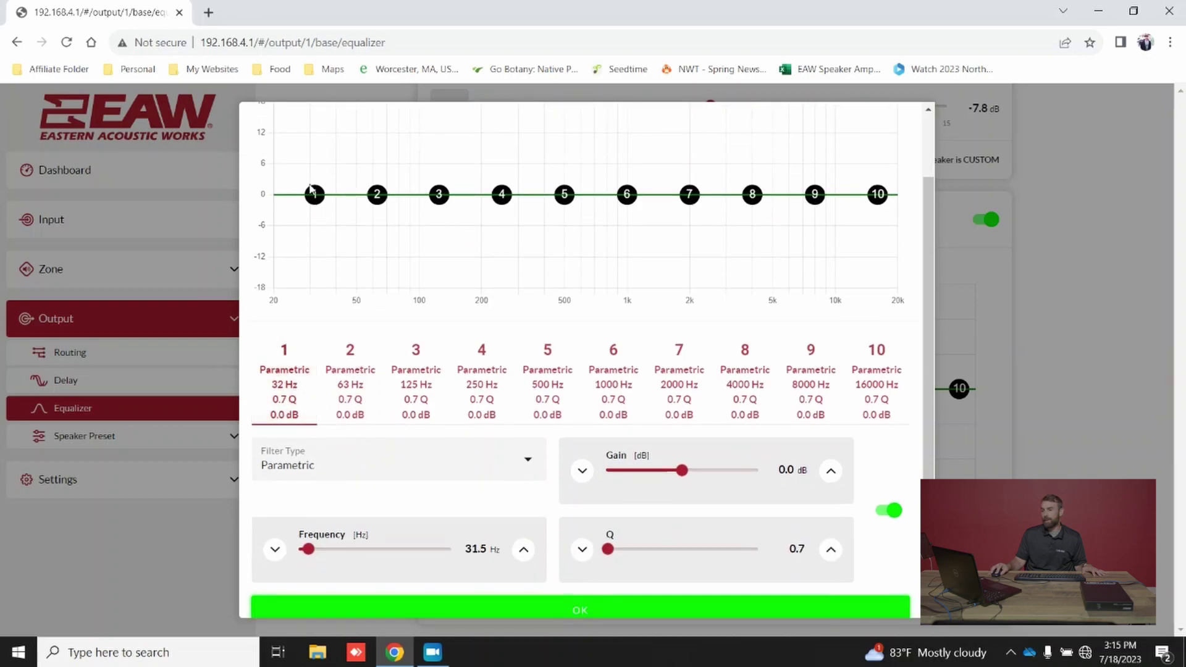
left_click_drag(312, 191, 309, 231)
scroll(424, 485, "down", 1)
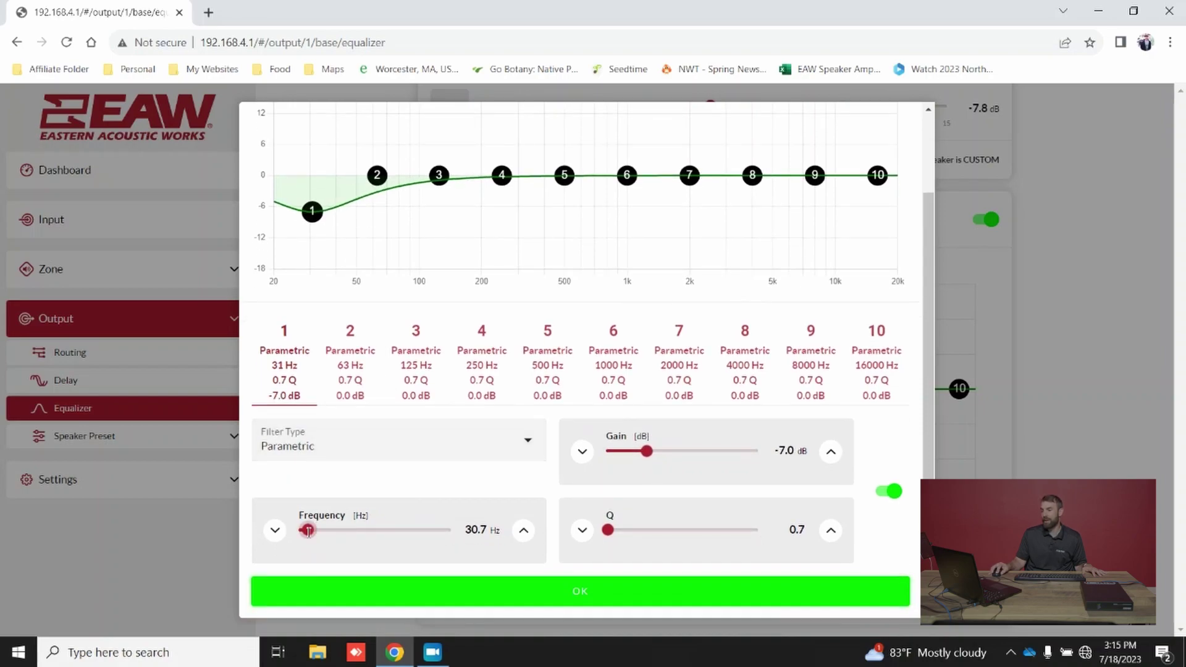
mouse_move(308, 531)
left_mouse_down()
mouse_move(331, 530)
mouse_move(318, 530)
left_mouse_up()
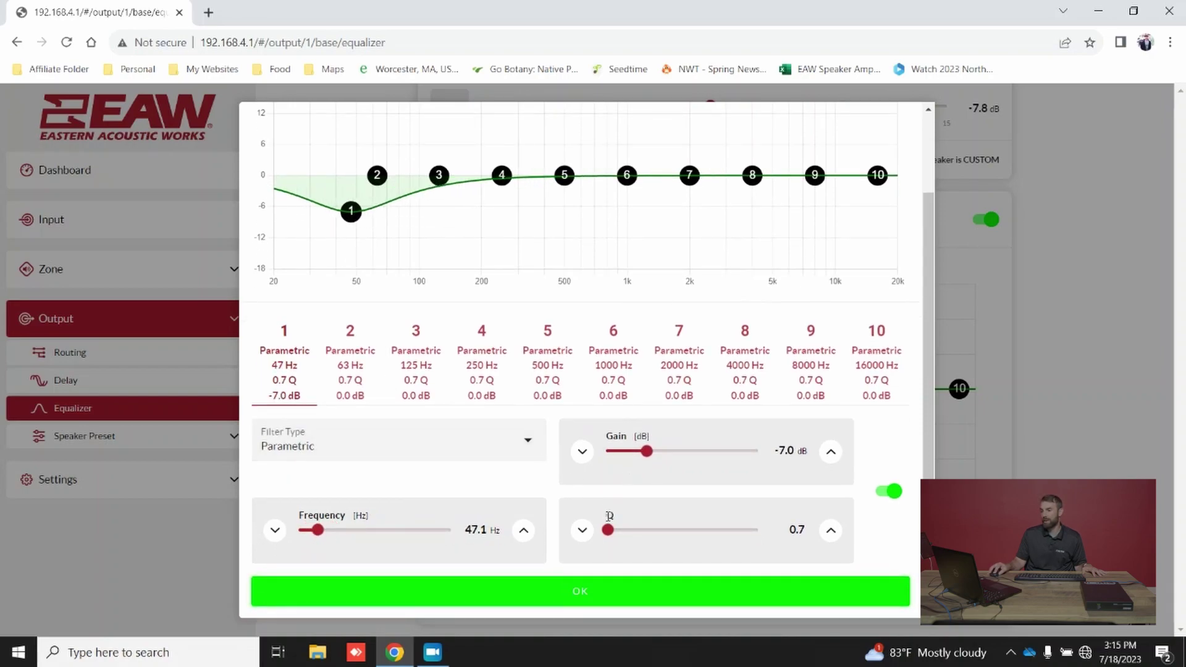
left_click_drag(608, 530, 611, 530)
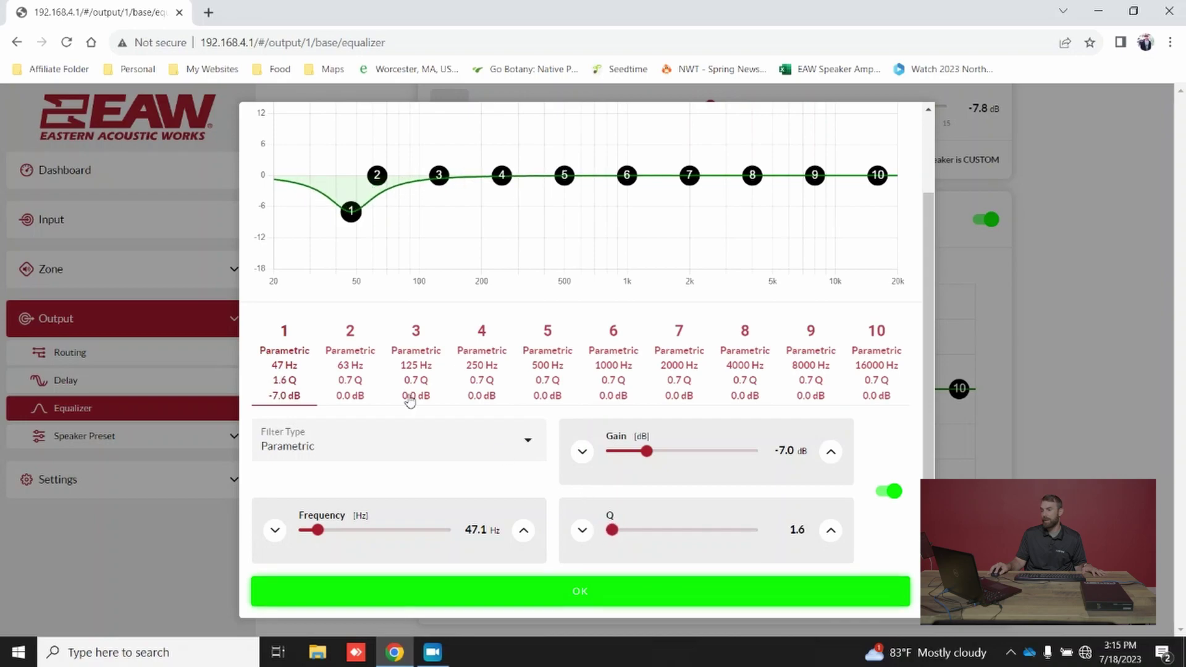
Boost band 2 to a 9.4 dB peak near 80 Hz and confirm the EQ with OK
left_click(369, 346)
left_click_drag(684, 452, 705, 452)
left_click_drag(608, 530, 627, 530)
left_click_drag(377, 152, 398, 126)
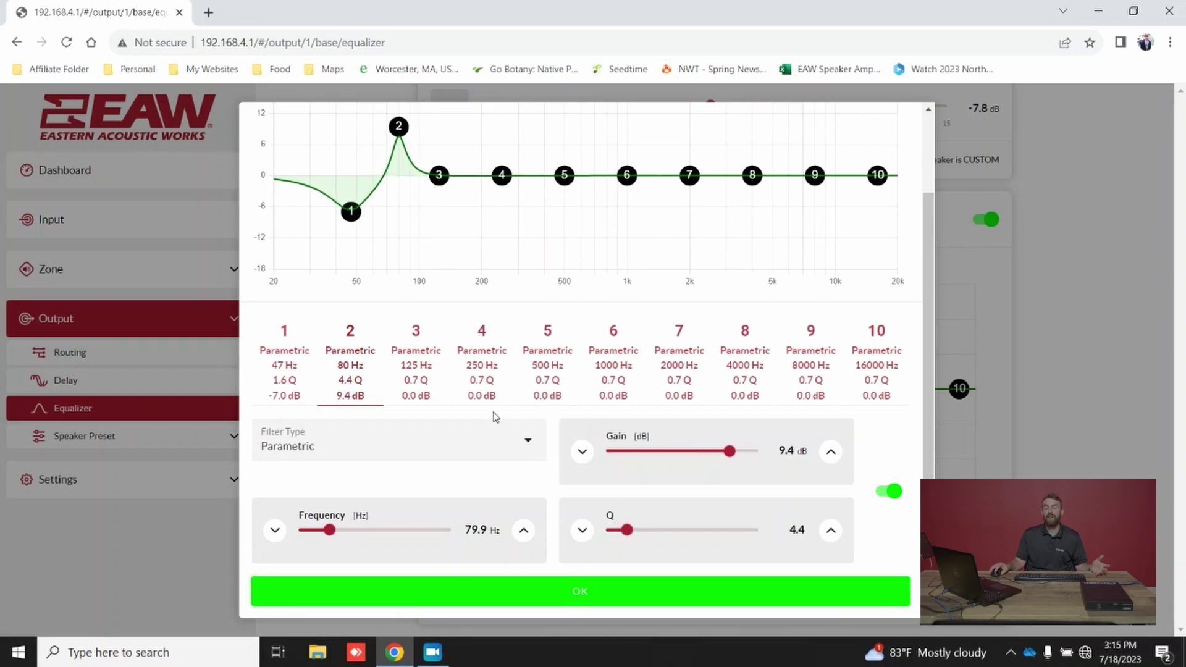
left_click(589, 593)
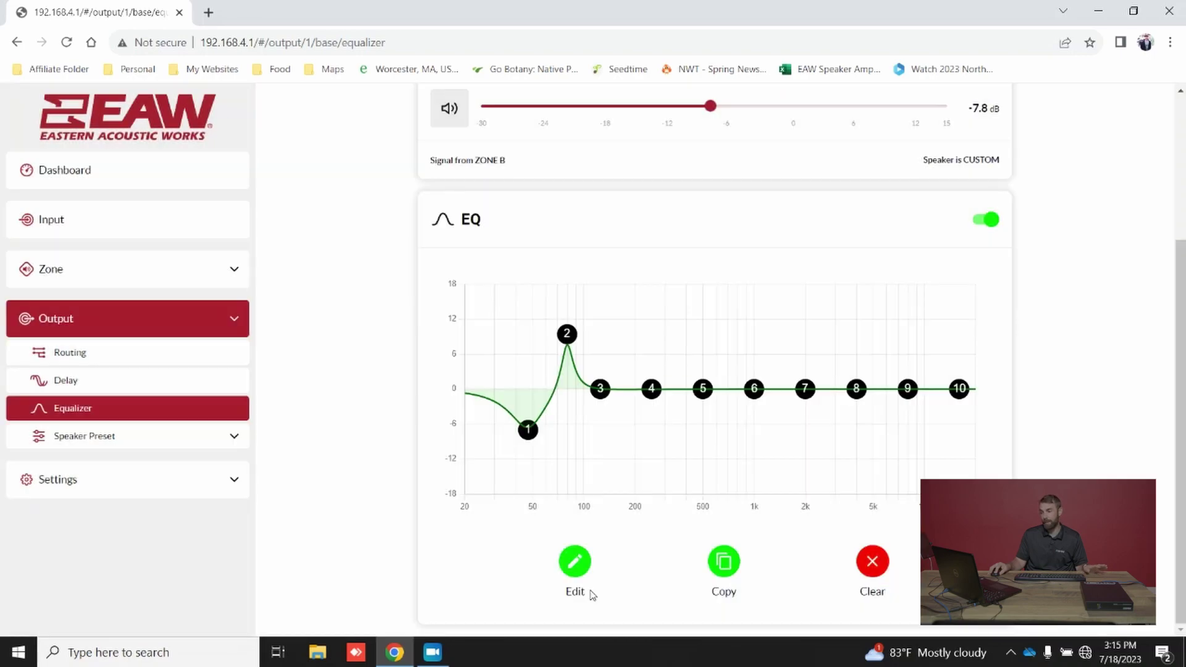
Cancel copying the EQ, clear Output CH 1's equalizer back to flat, and go to Speaker Preset
left_click(725, 562)
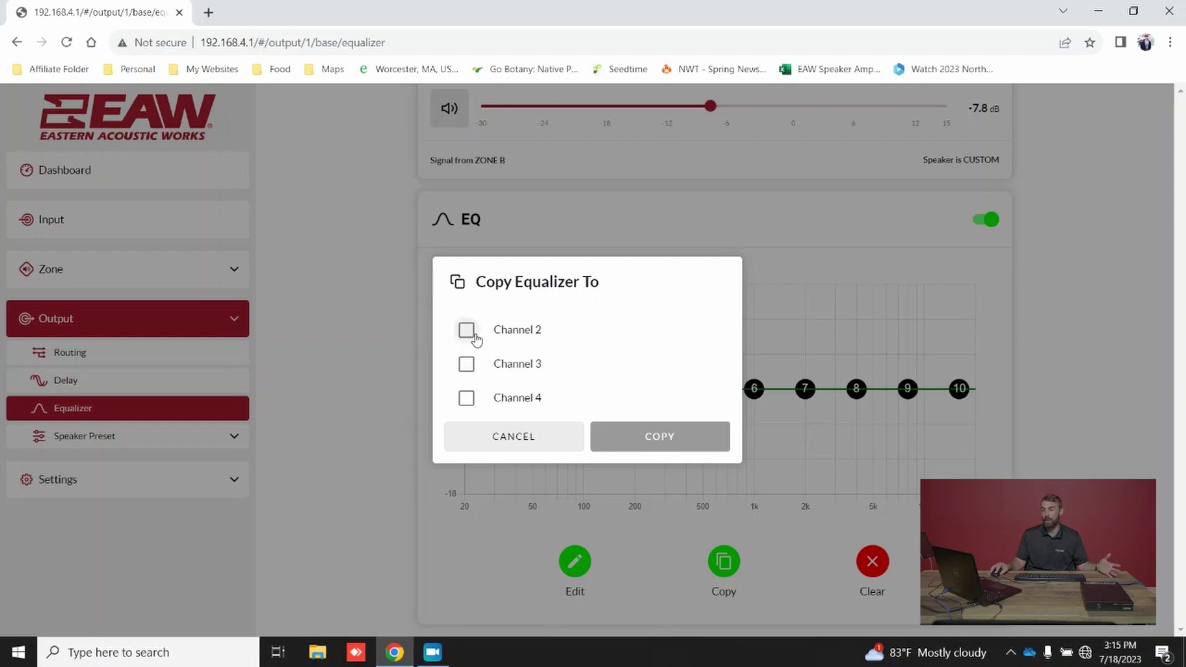
left_click(553, 441)
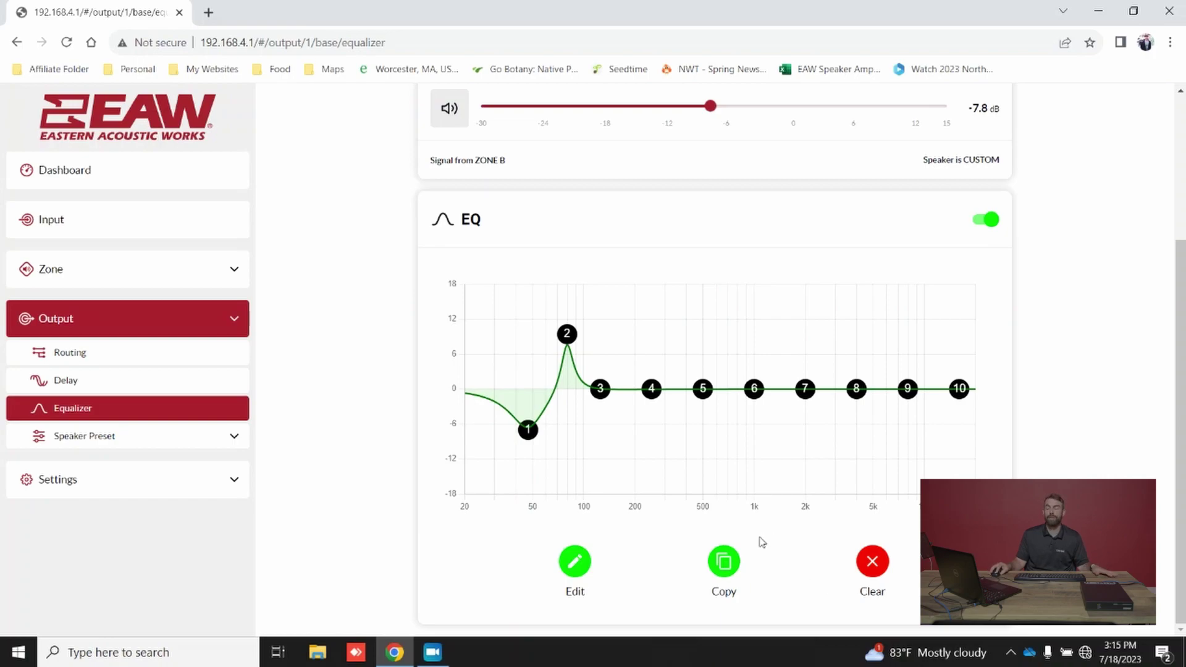
left_click(867, 571)
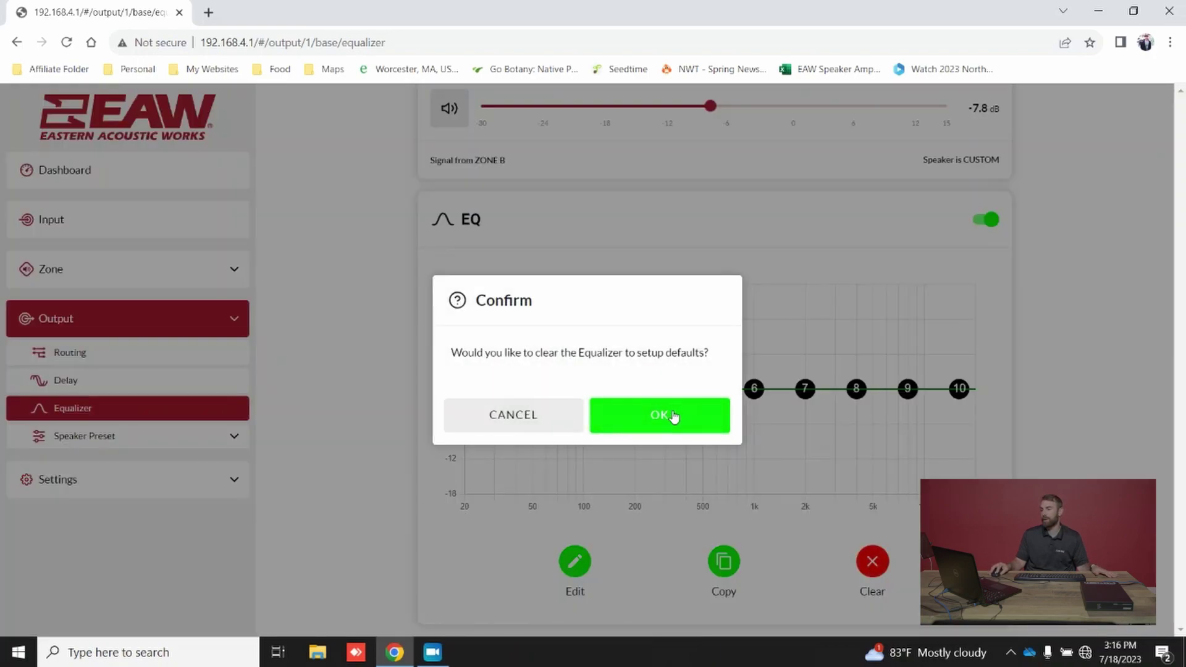
left_click(670, 415)
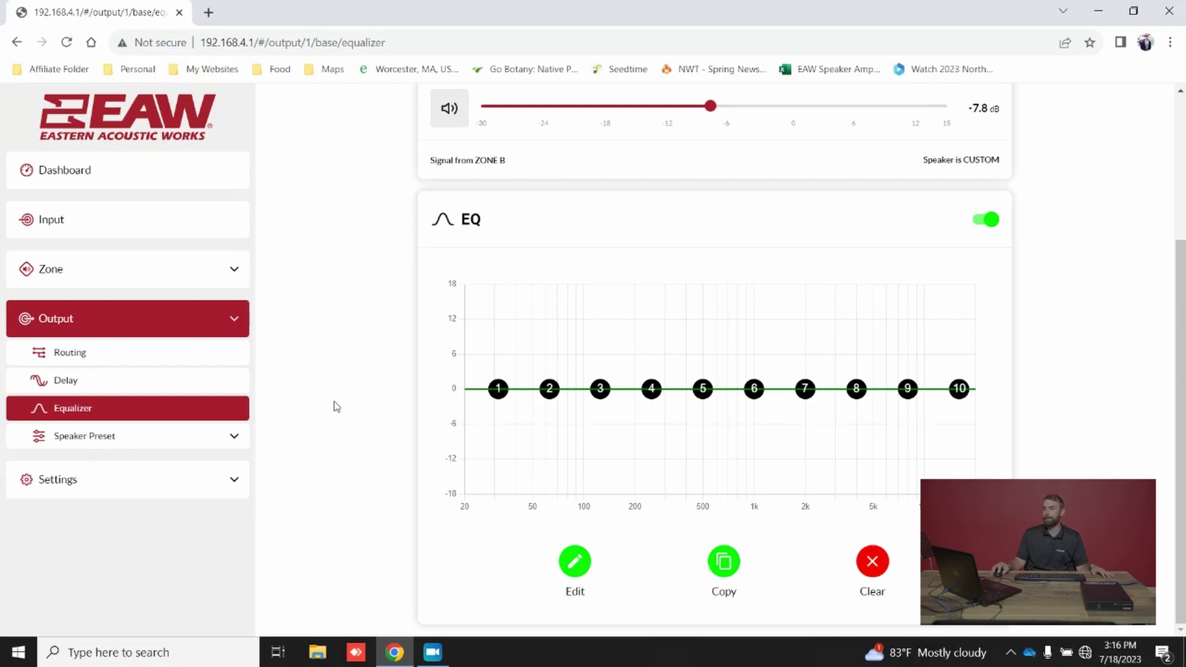
left_click(173, 437)
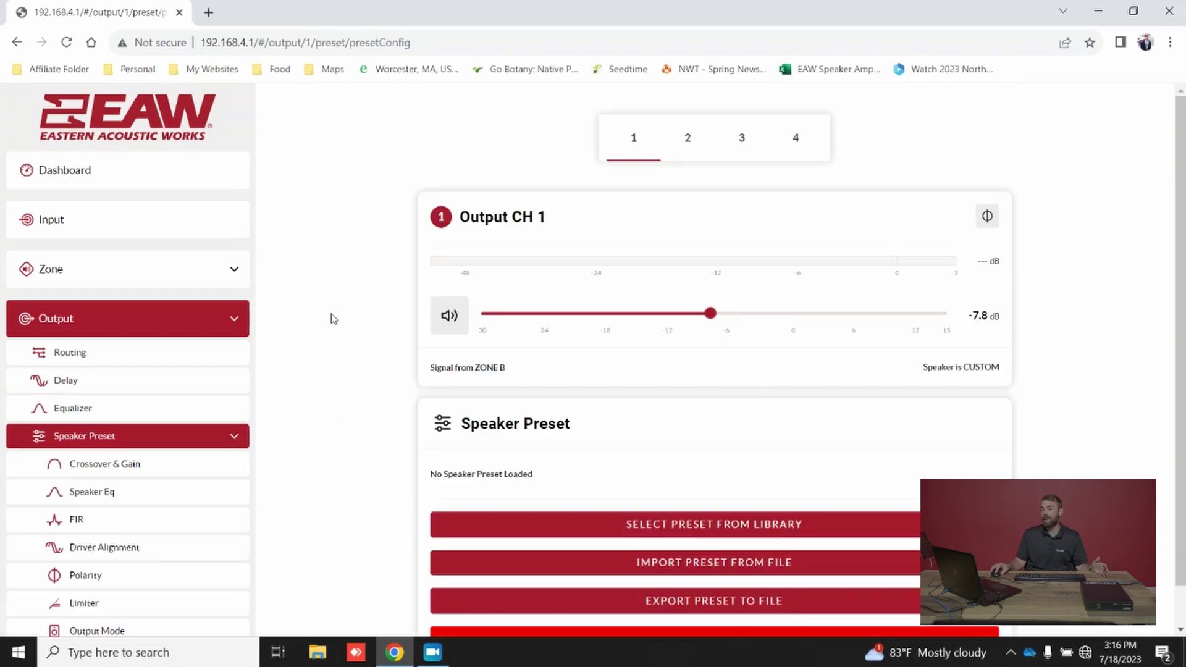
Scroll down Output CH 1's Speaker Preset page, showing a CUSTOM speaker with no preset loaded
scroll(316, 316, "down", 1)
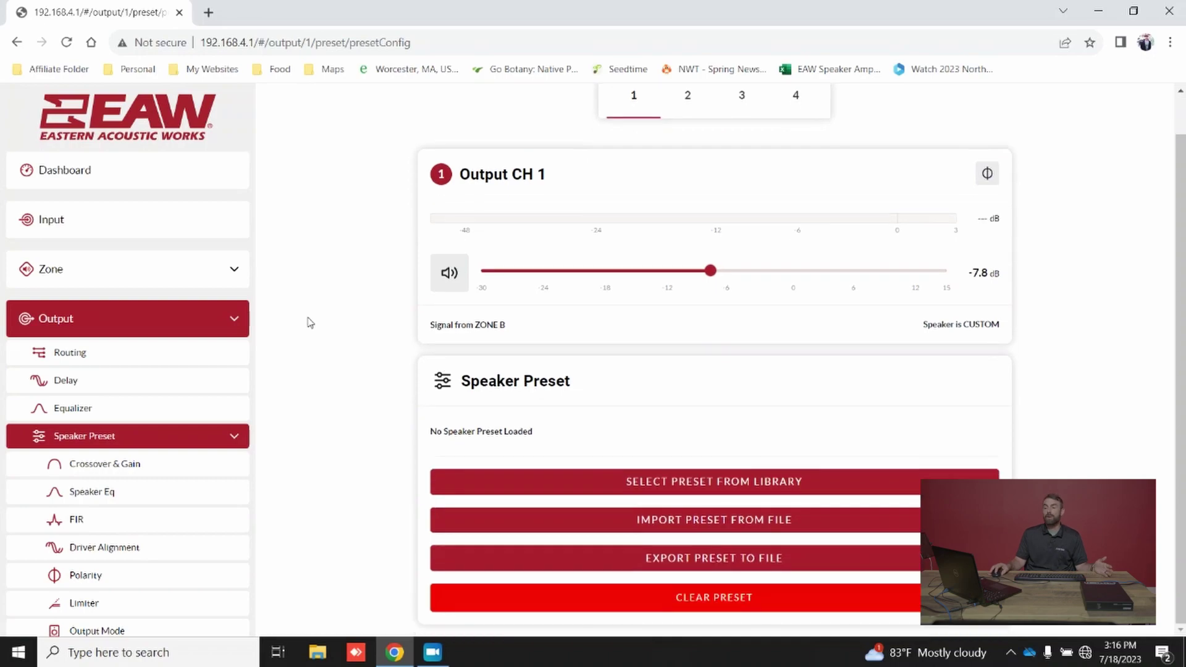
Apply the MKC80 SNGL EAWF Rev A speaker preset from the library to Output CH 1
left_click(765, 485)
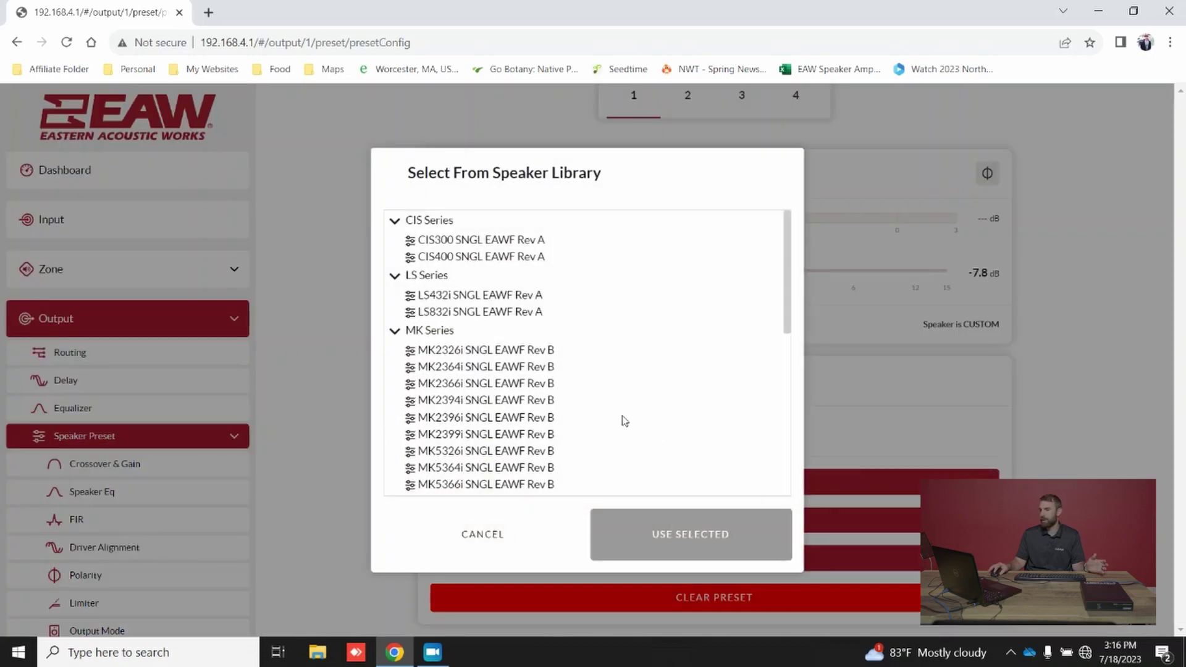
scroll(640, 392, "down", 4)
scroll(641, 391, "down", 1)
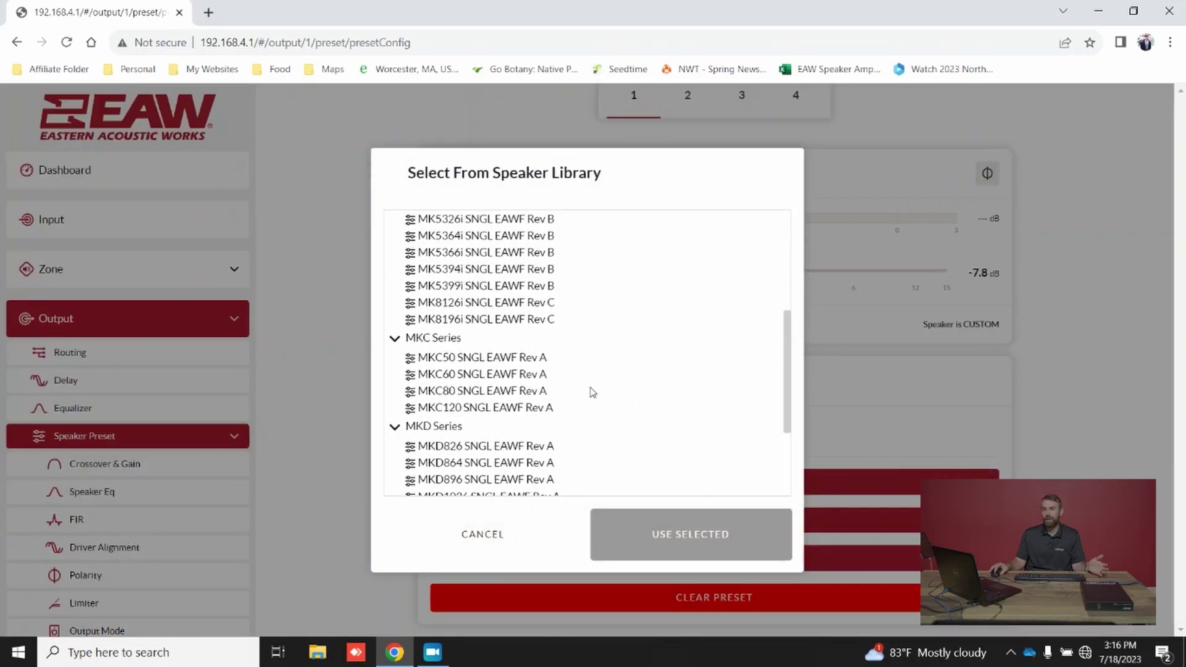
left_click(513, 390)
left_click(664, 543)
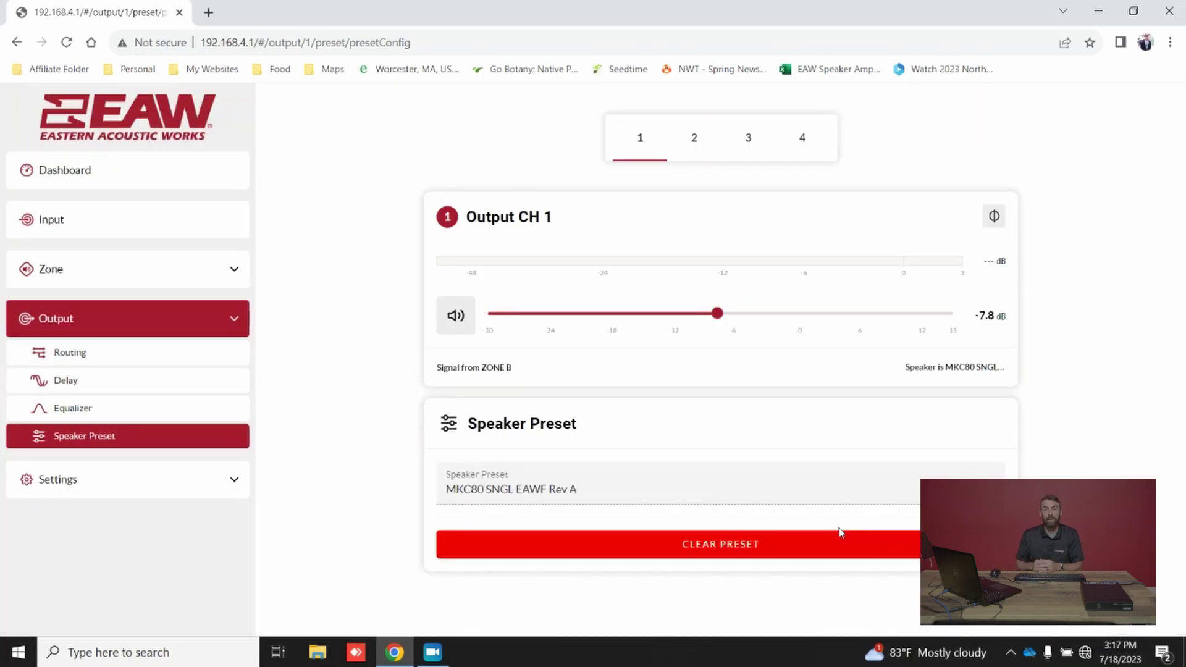
Clear the loaded speaker preset so Output CH 1 reverts to CUSTOM
left_click(777, 546)
left_click(676, 425)
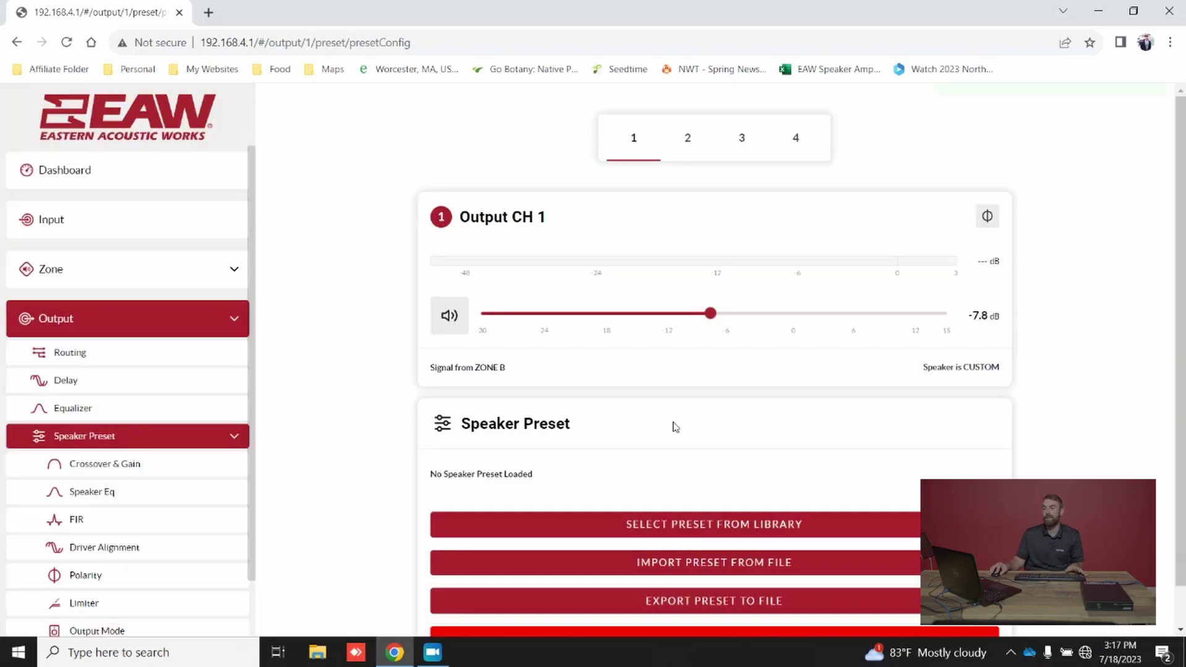
scroll(743, 451, "down", 1)
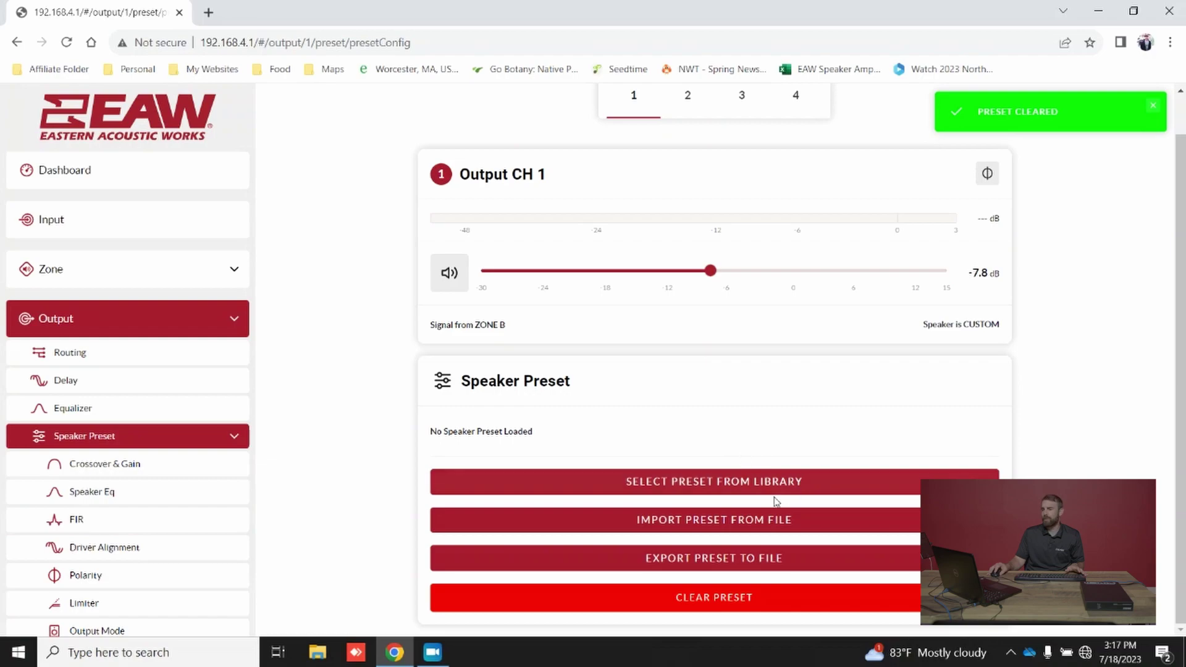
Cancel the preset import, then mark Speaker EQ, Crossover, Speaker Delay and FIR for export
left_click(734, 525)
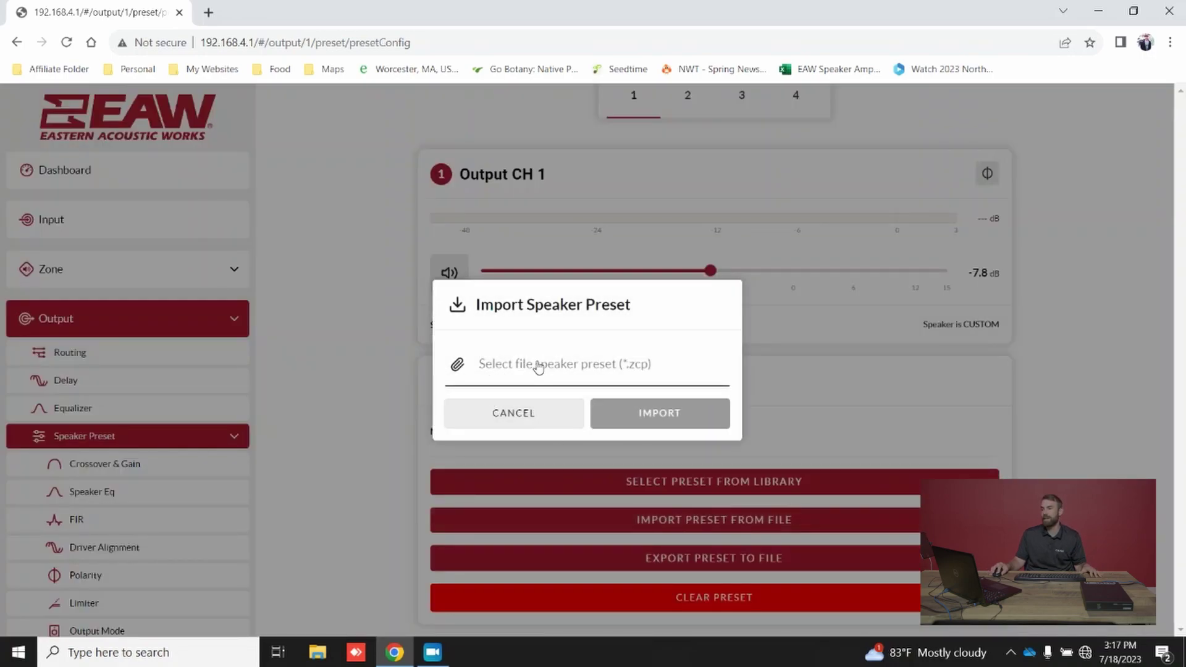
left_click(538, 415)
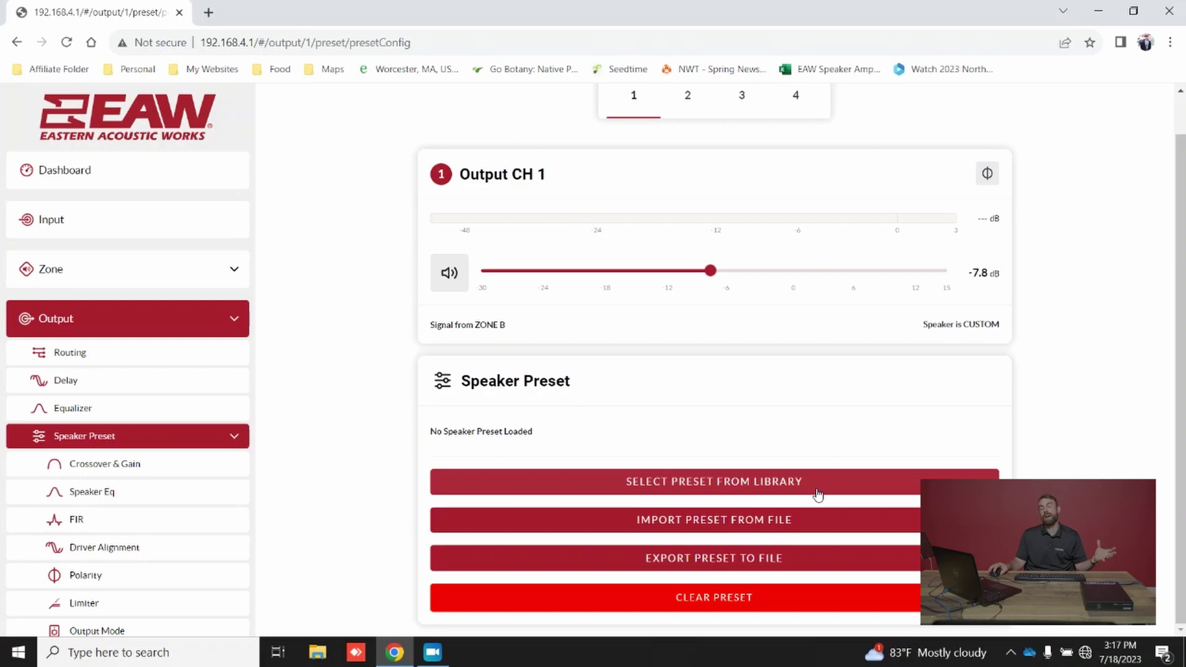
left_click(727, 559)
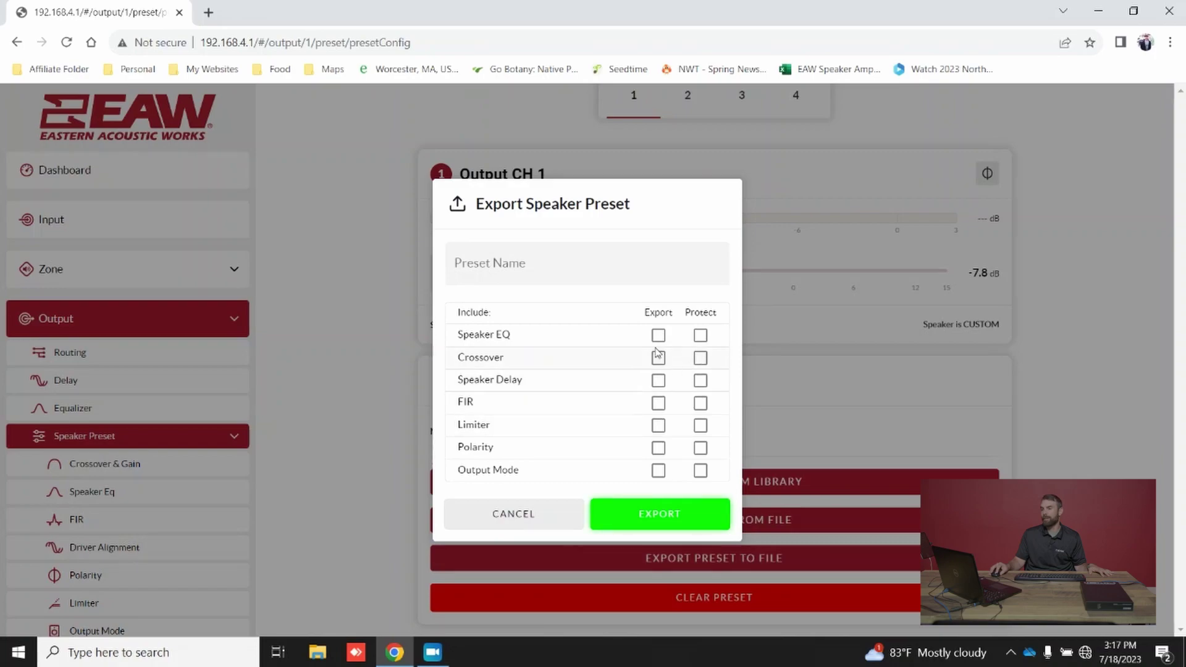
left_click(659, 336)
left_click(658, 359)
left_click(658, 380)
left_click(659, 404)
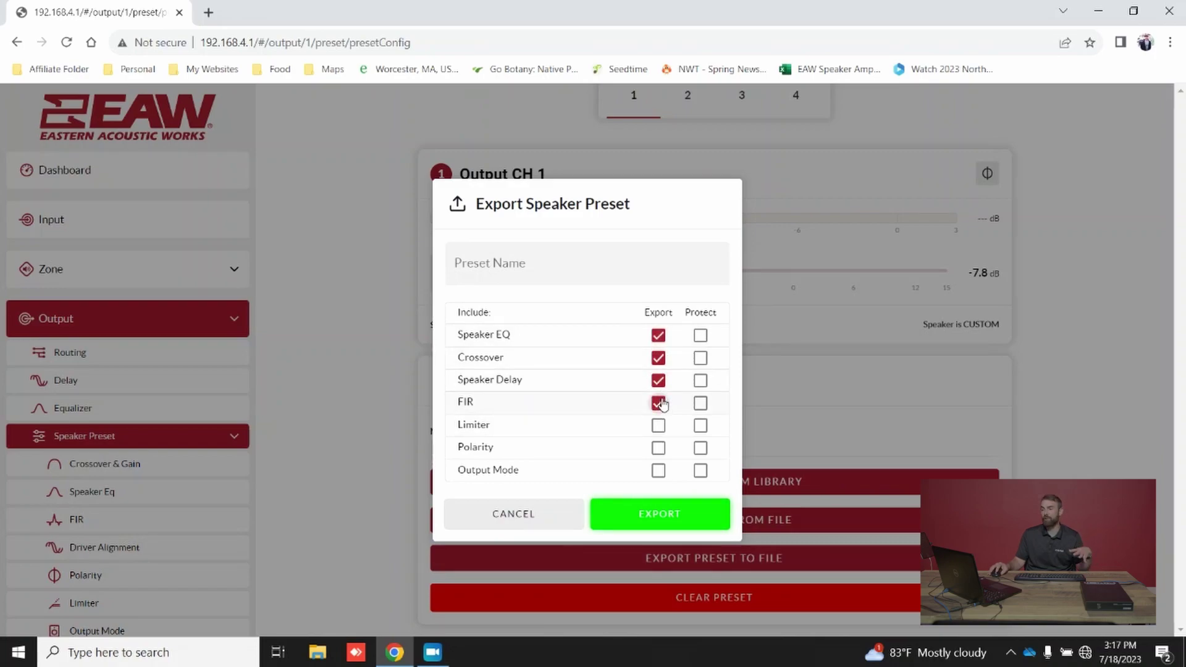